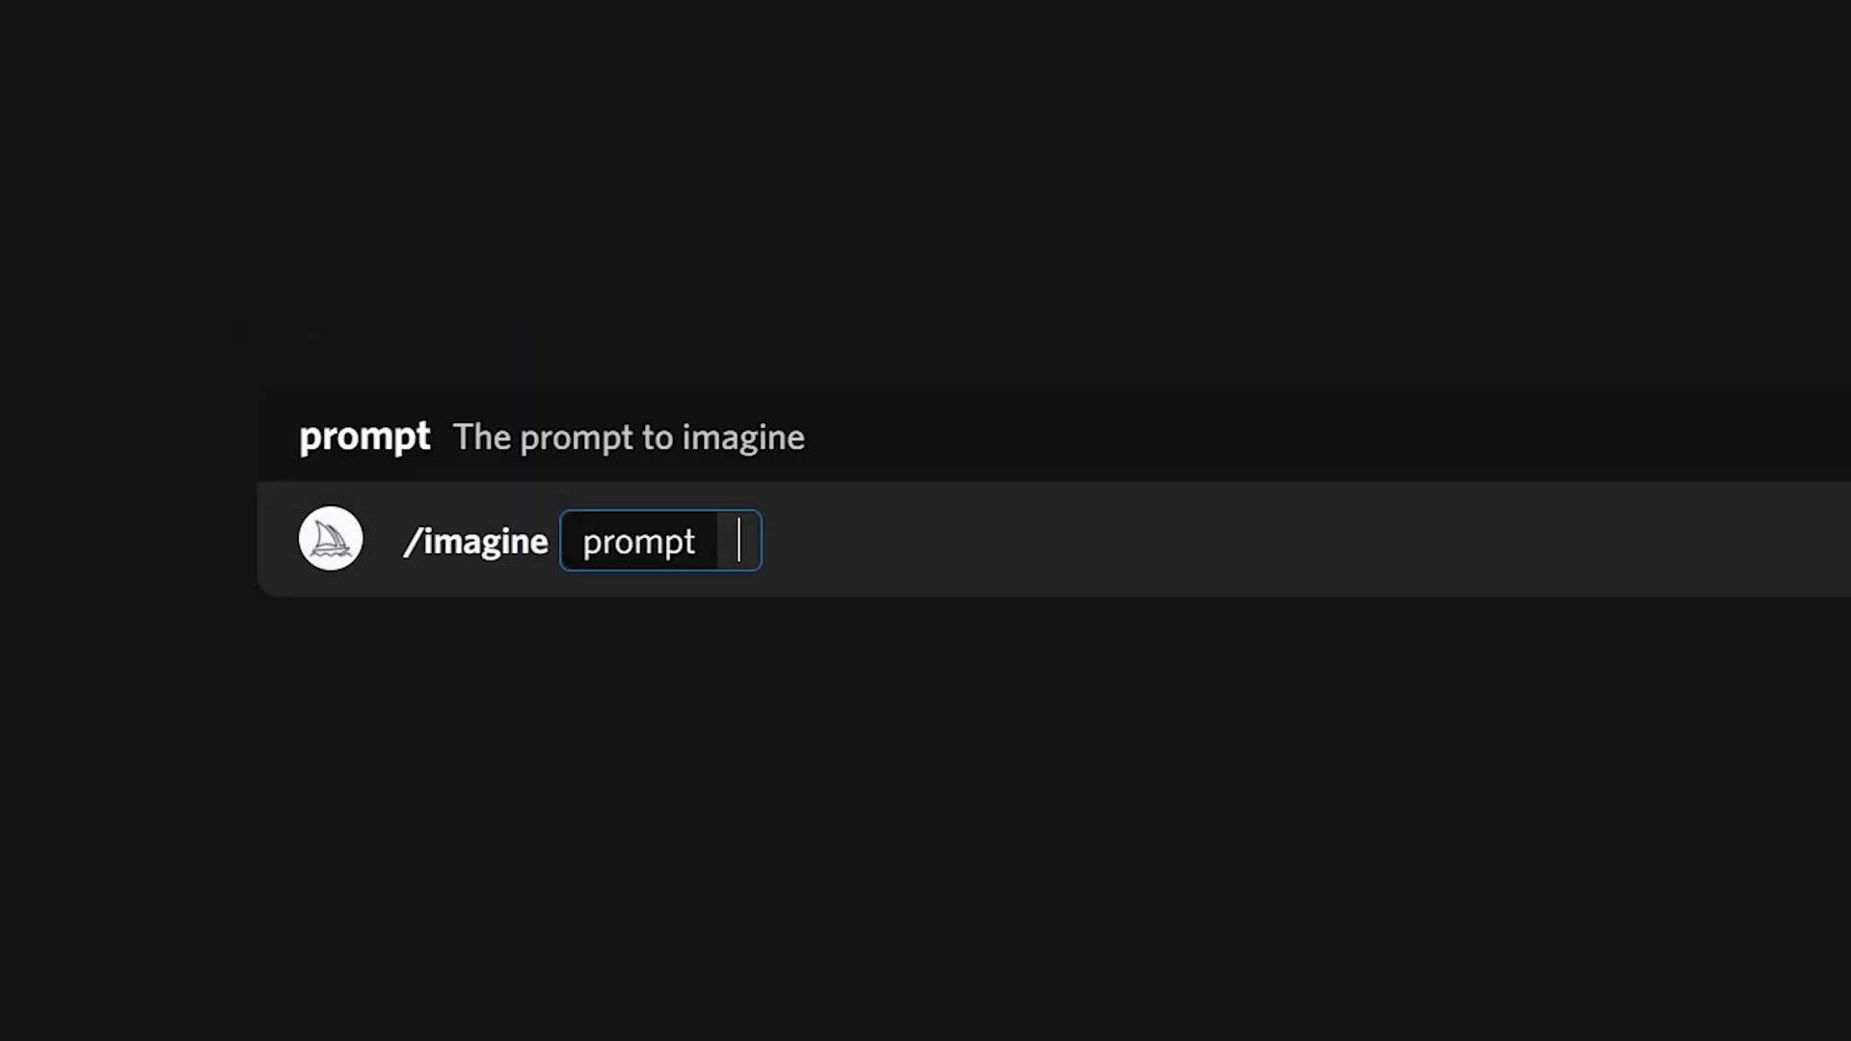
- Generate images with the imagine prompt "skyscrapers, blood red moon, stairway to heaven, stars"
text(skyscrapers, blood red moon, stairway to heaven, stars)
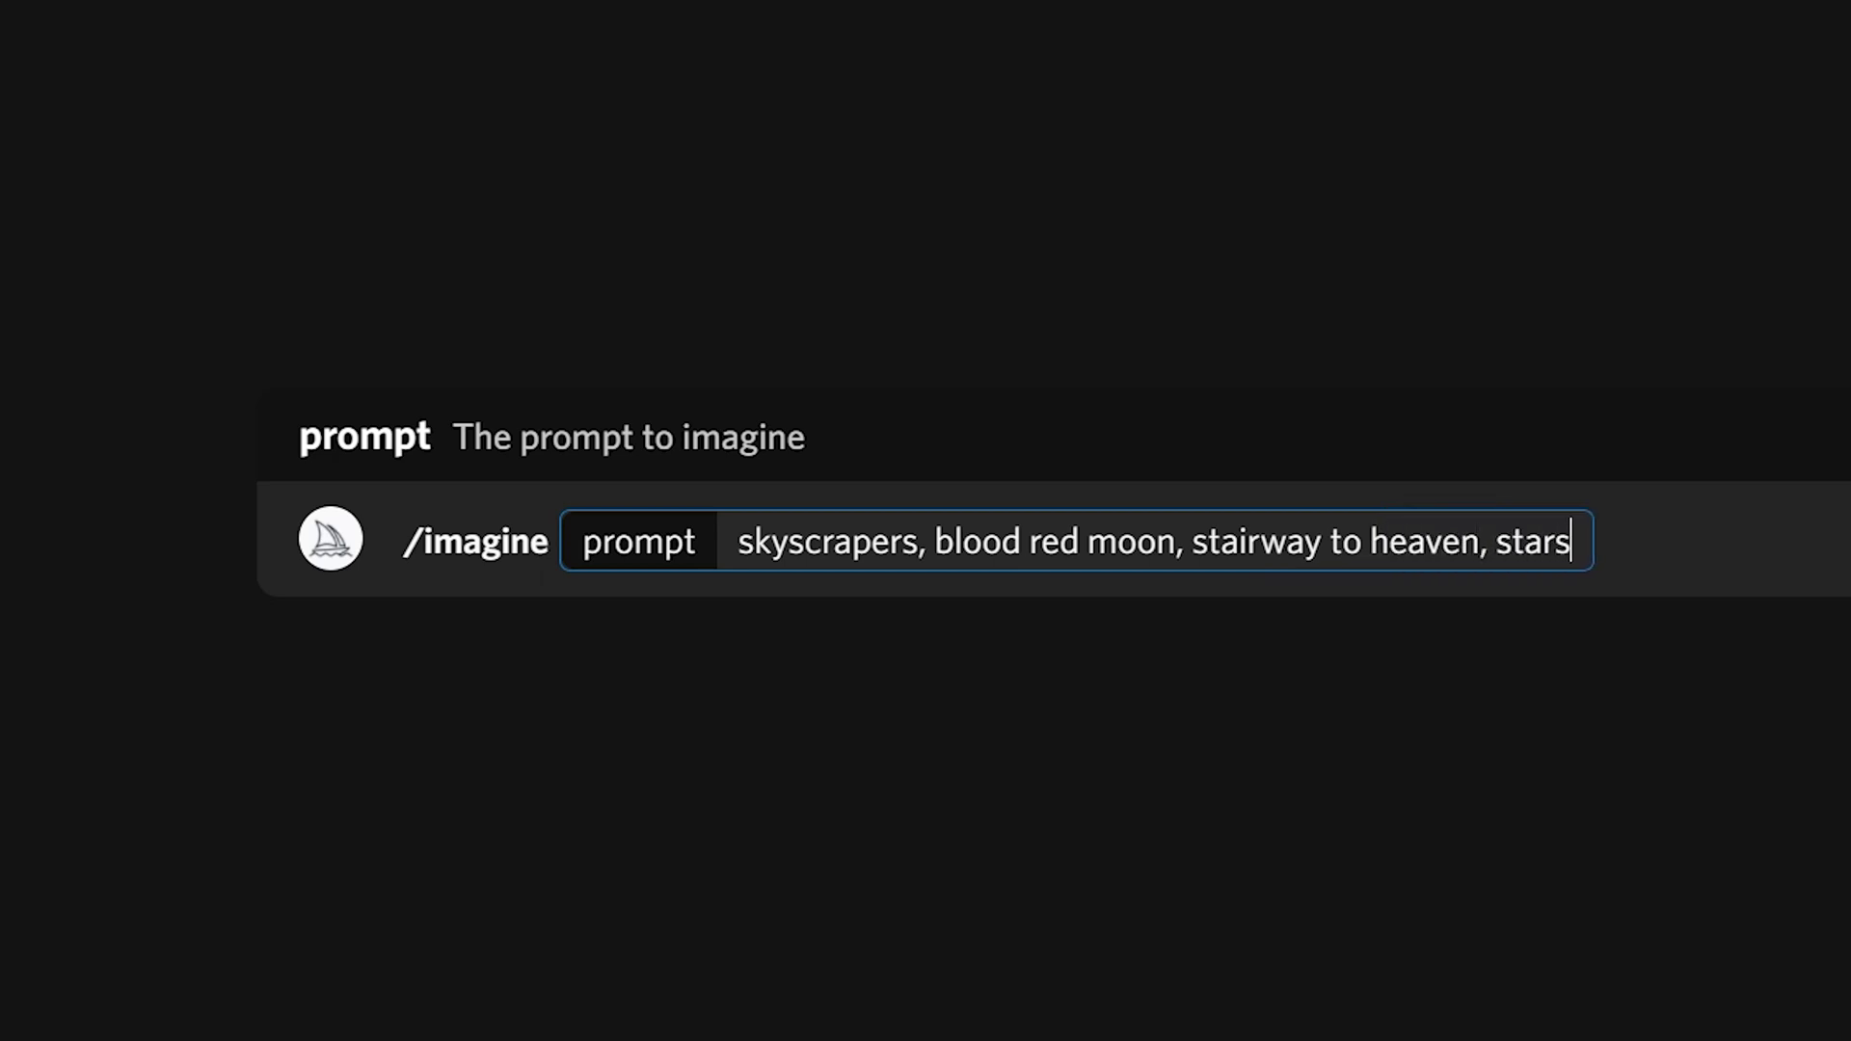
key(Return)
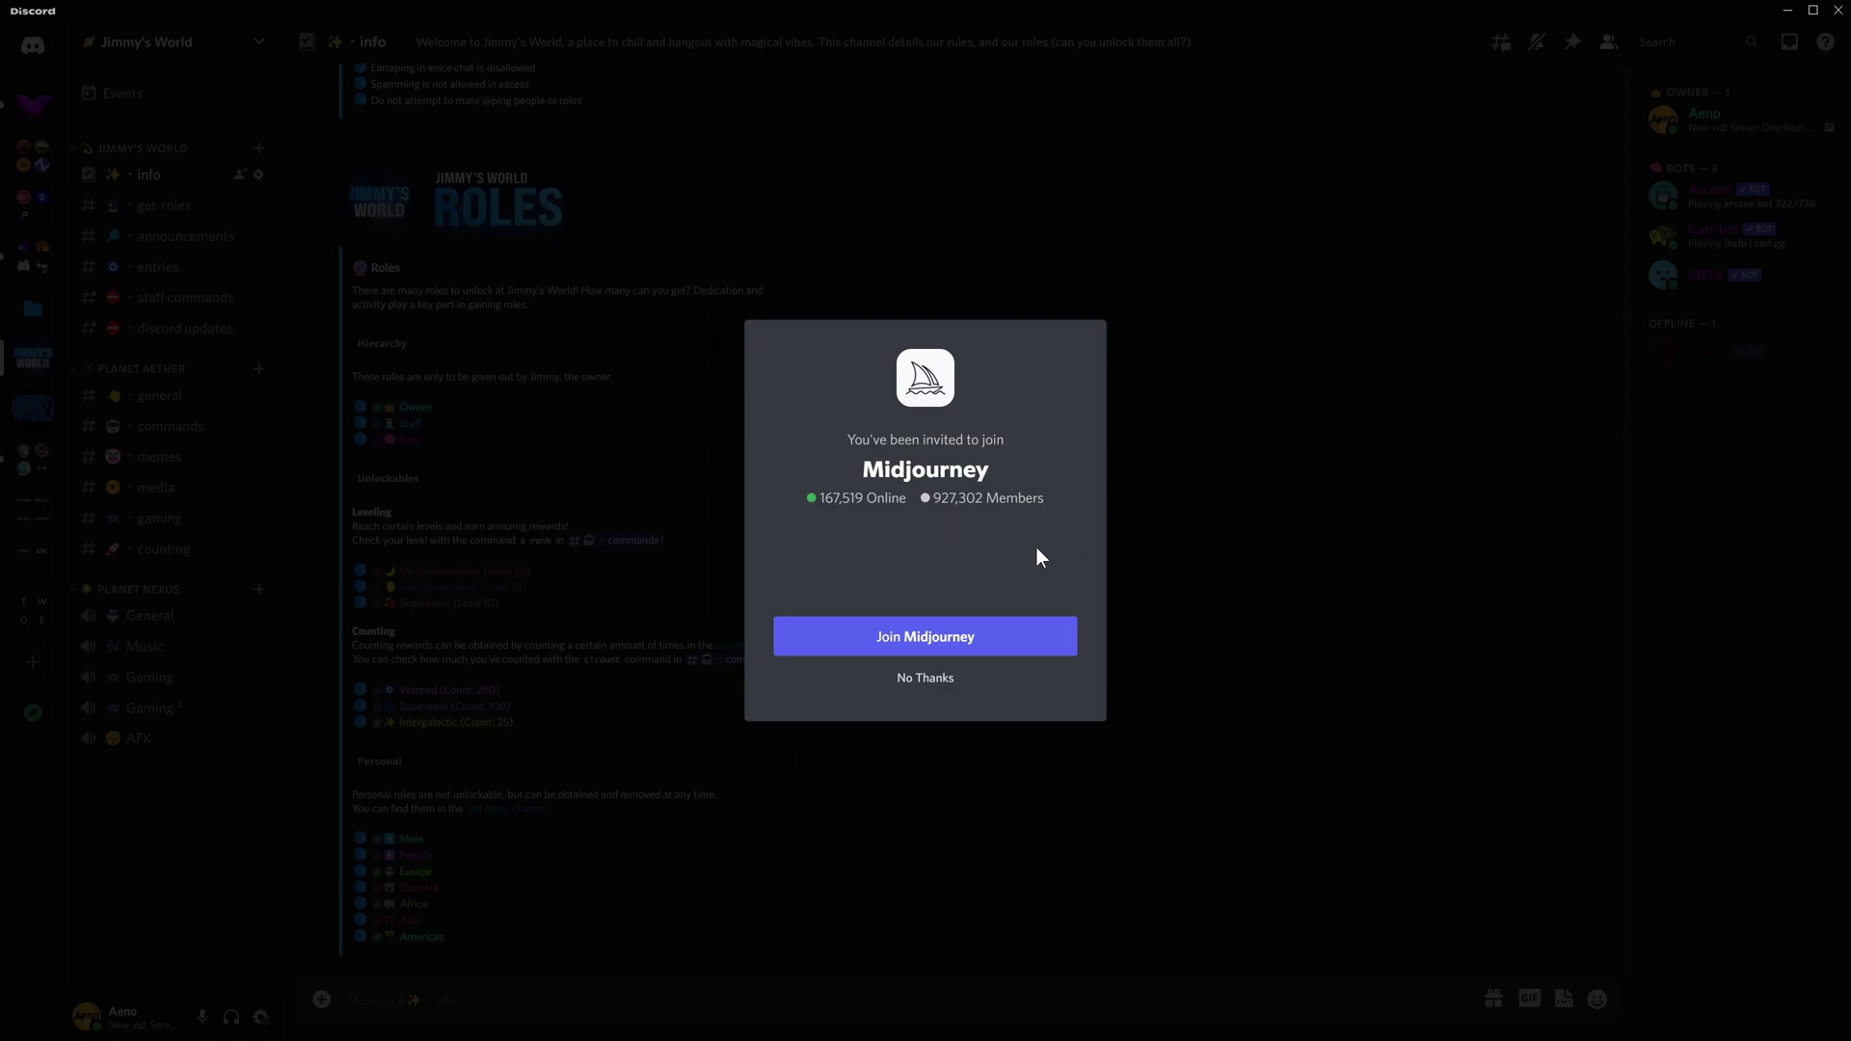
- Join the Midjourney server and look through its announcements and channel list
click(1039, 633)
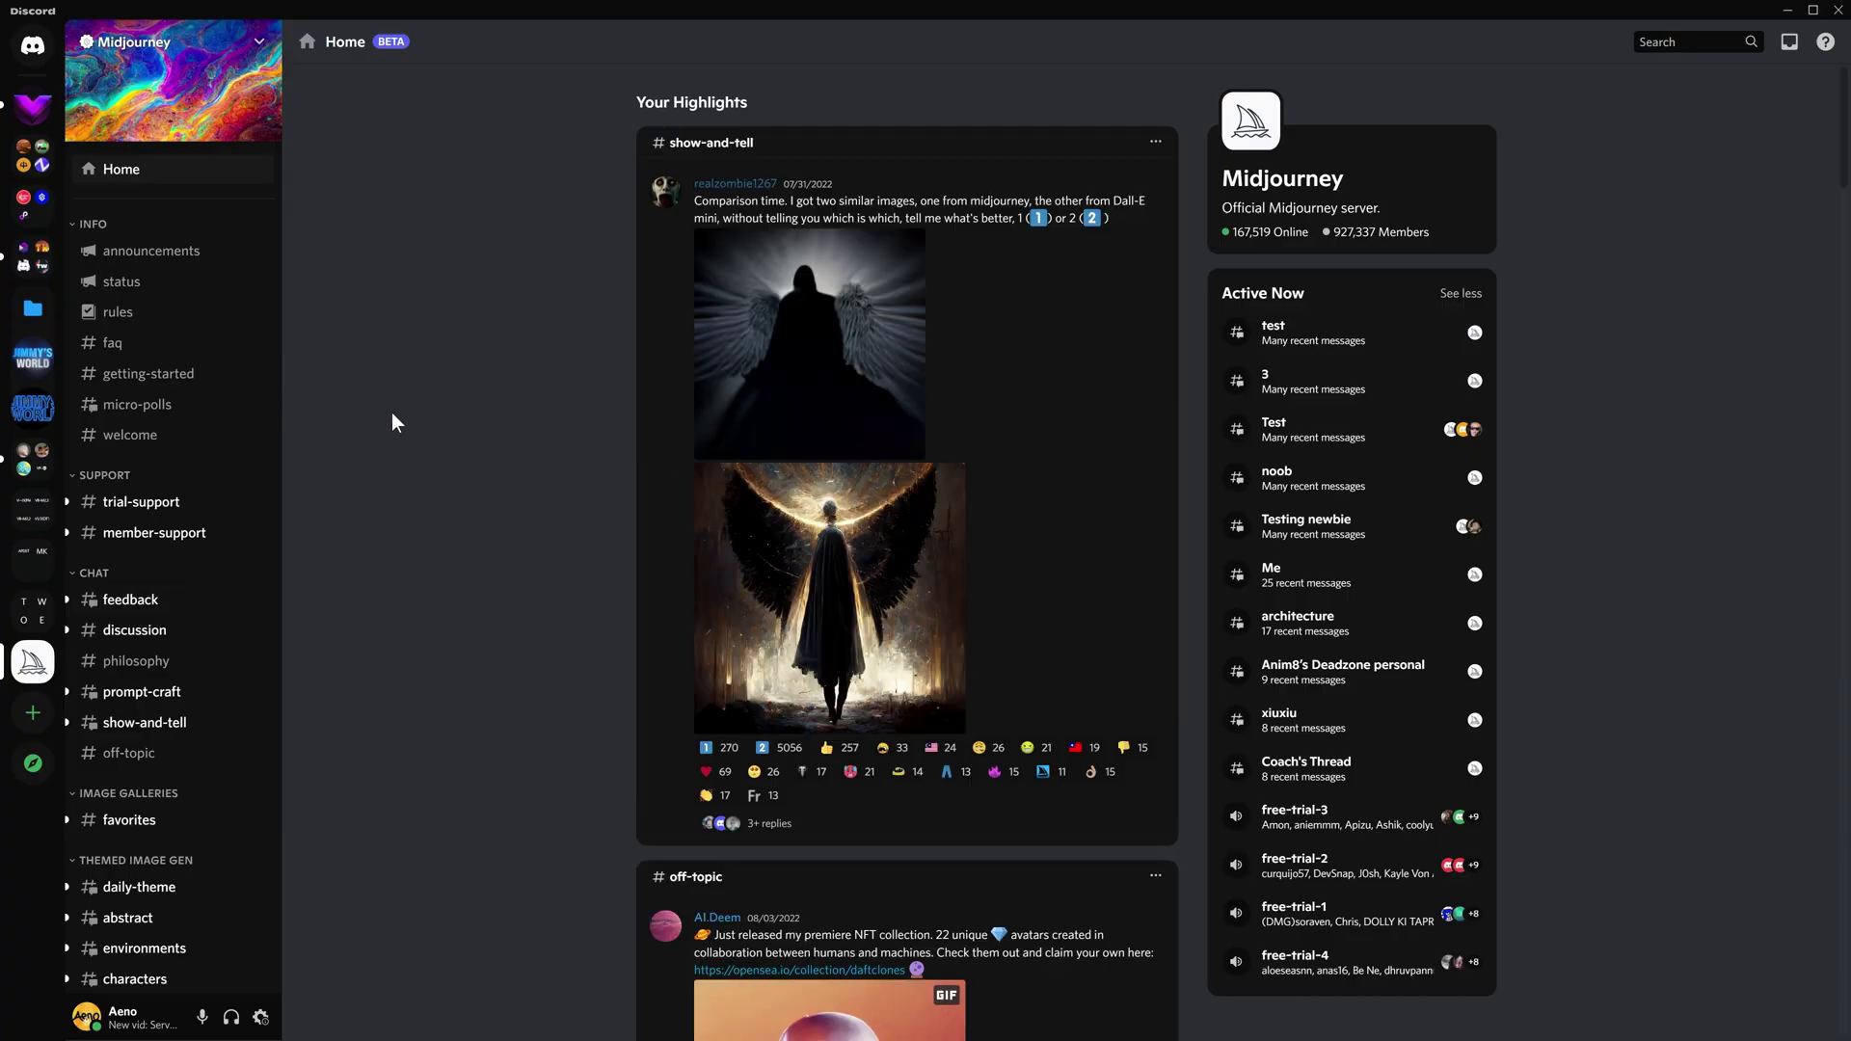
scroll(178, 386, down, 3)
scroll(178, 482, down, 6)
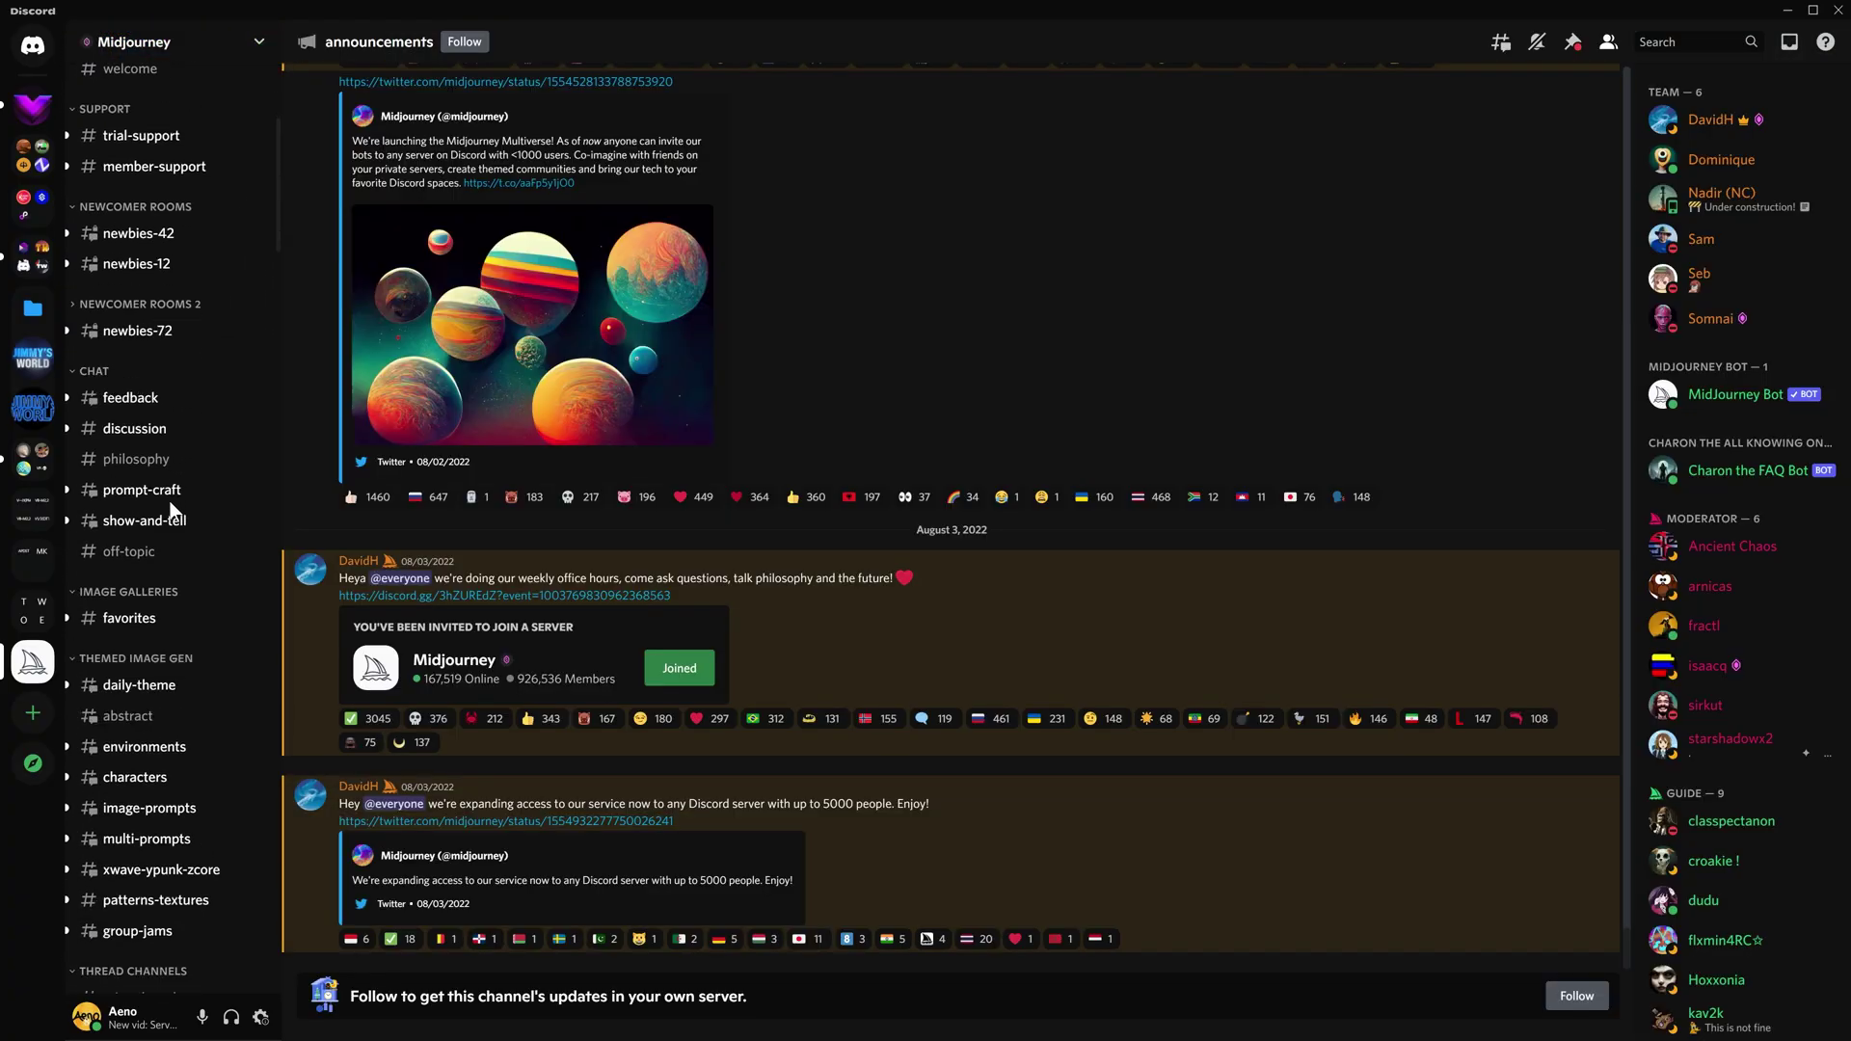
scroll(177, 528, down, 3)
scroll(153, 514, up, 10)
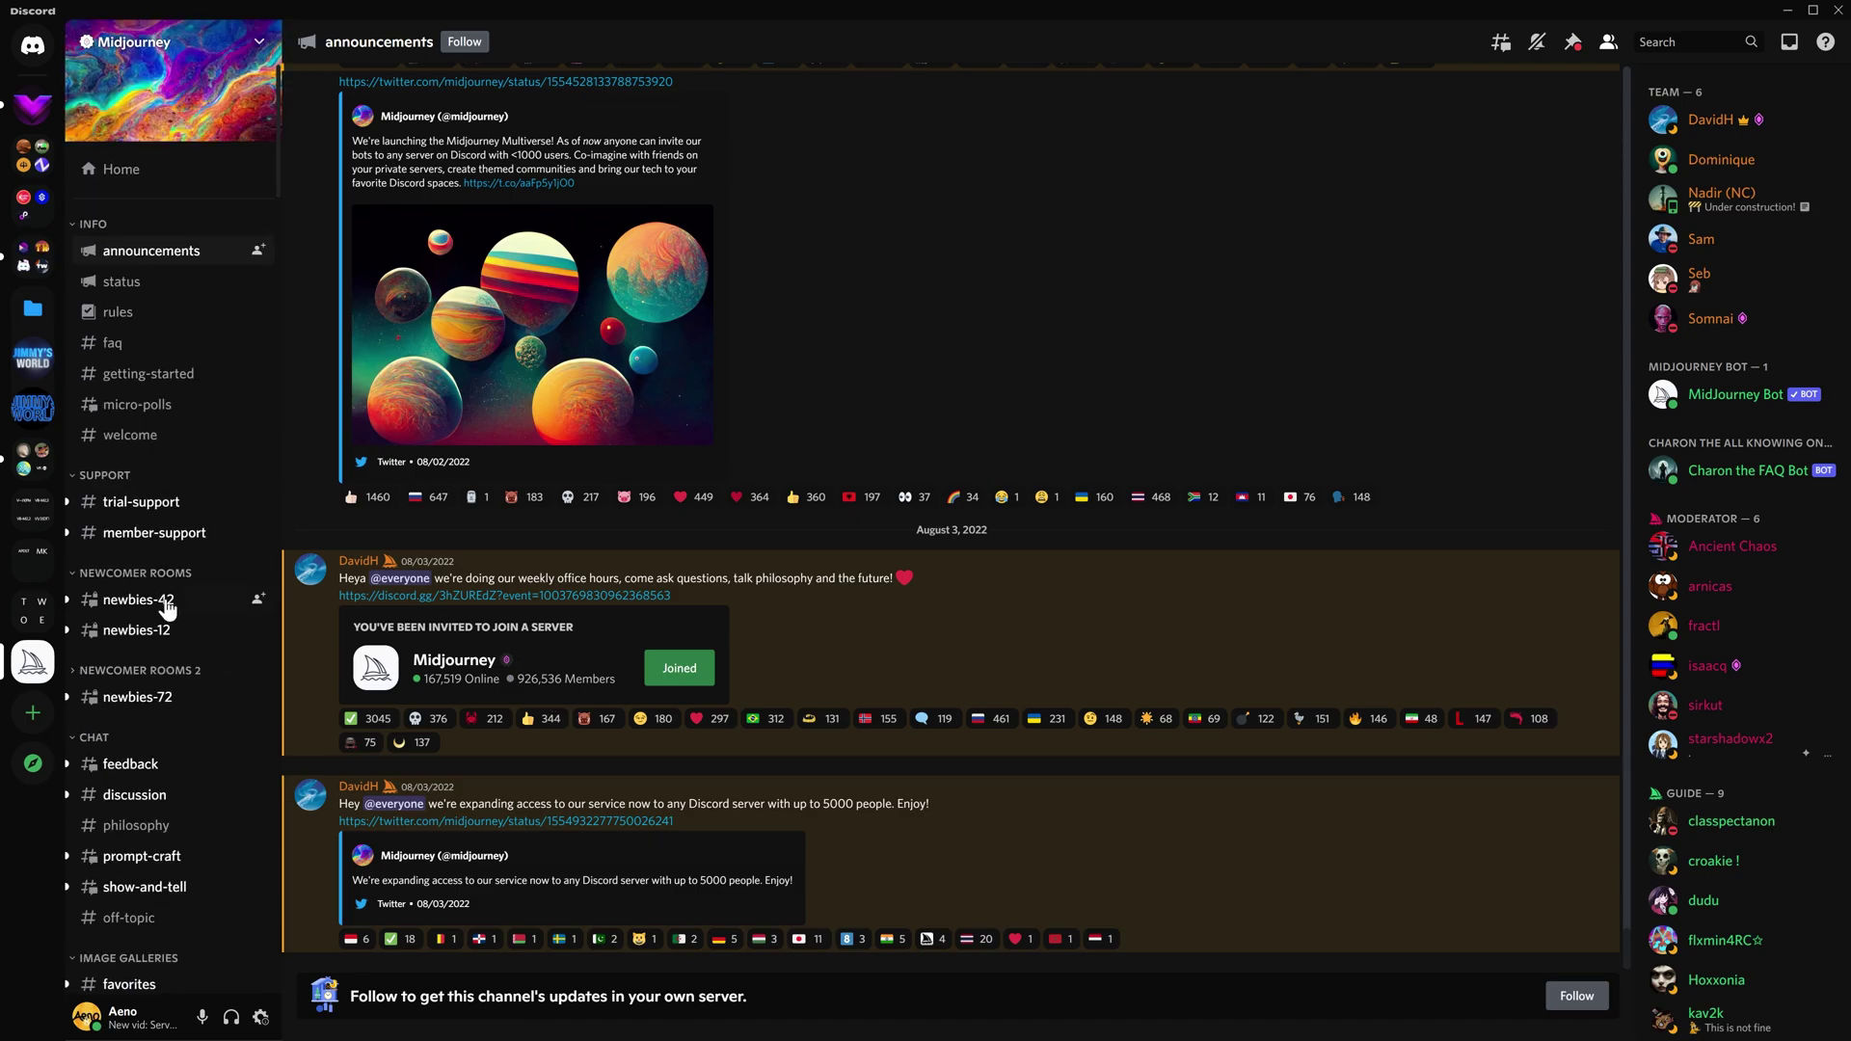
- Visit the newcomer room newbies-72, switch to newbies-12 and go to its latest messages
mouse_move(166, 605)
click(233, 687)
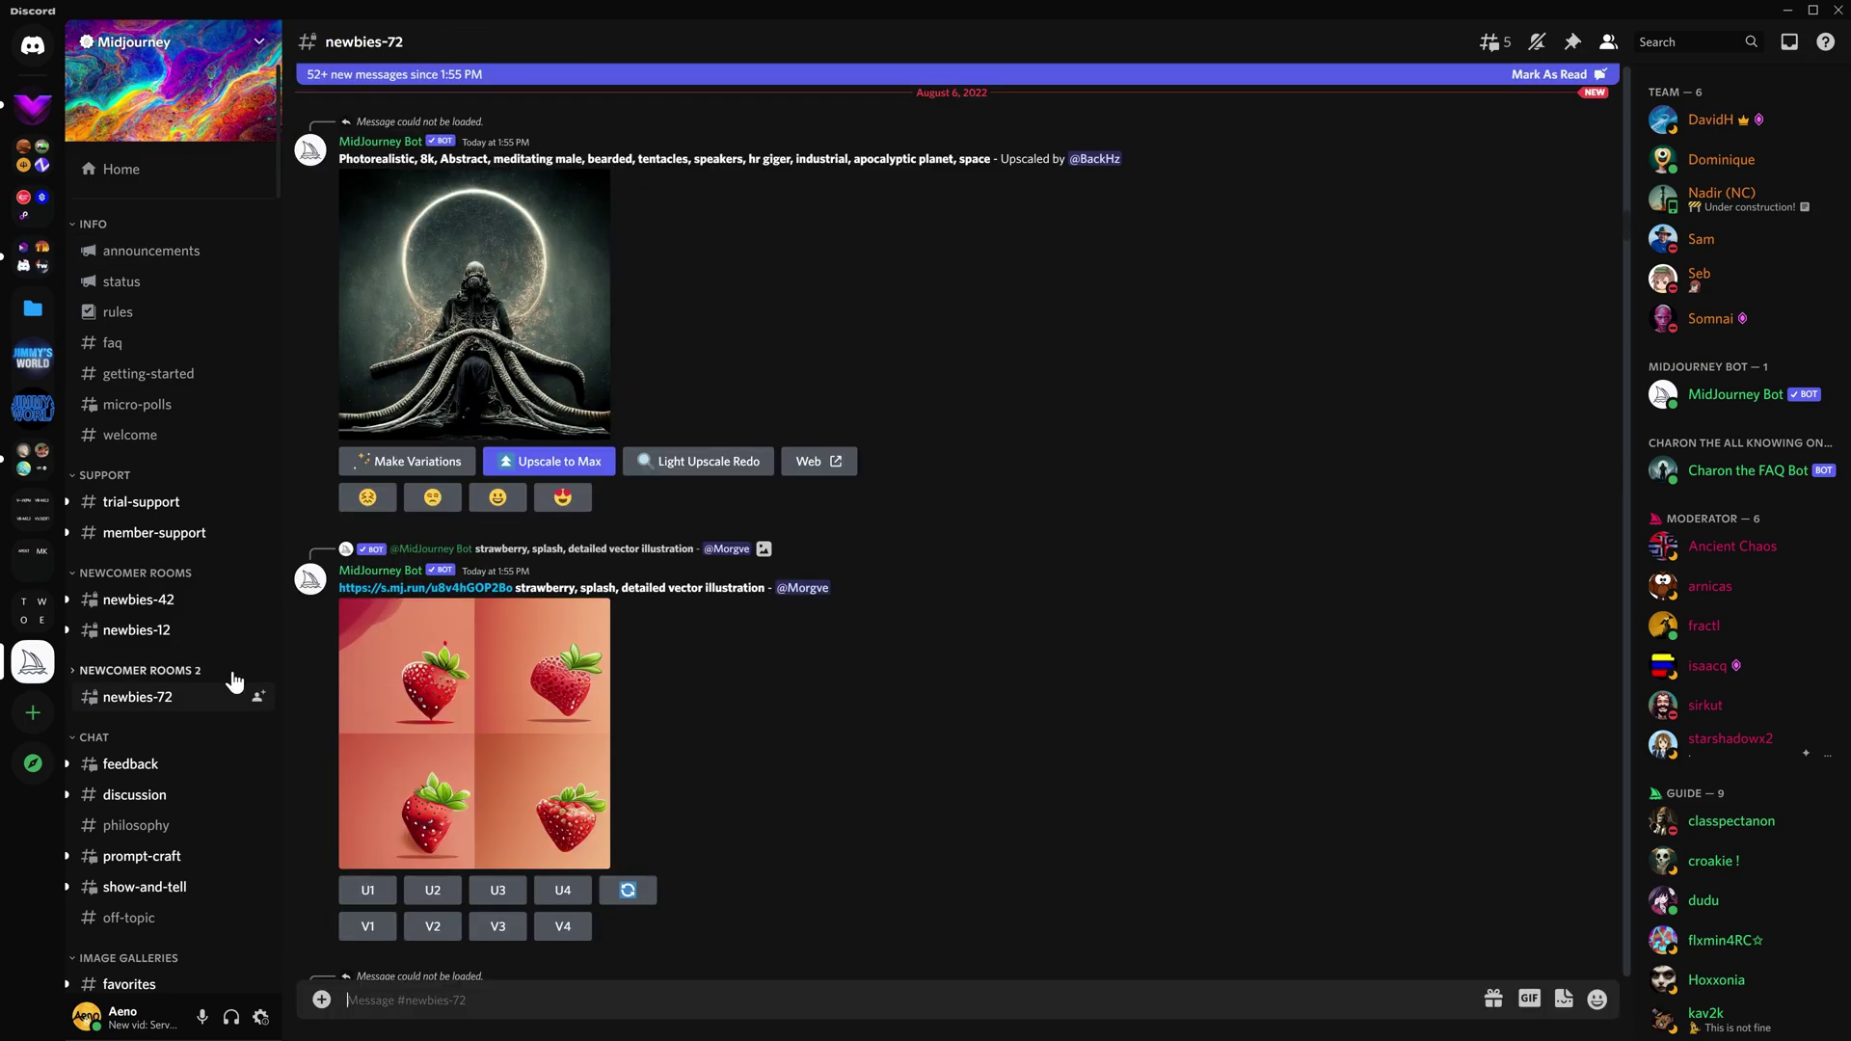
click(174, 633)
scroll(842, 847, down, 15)
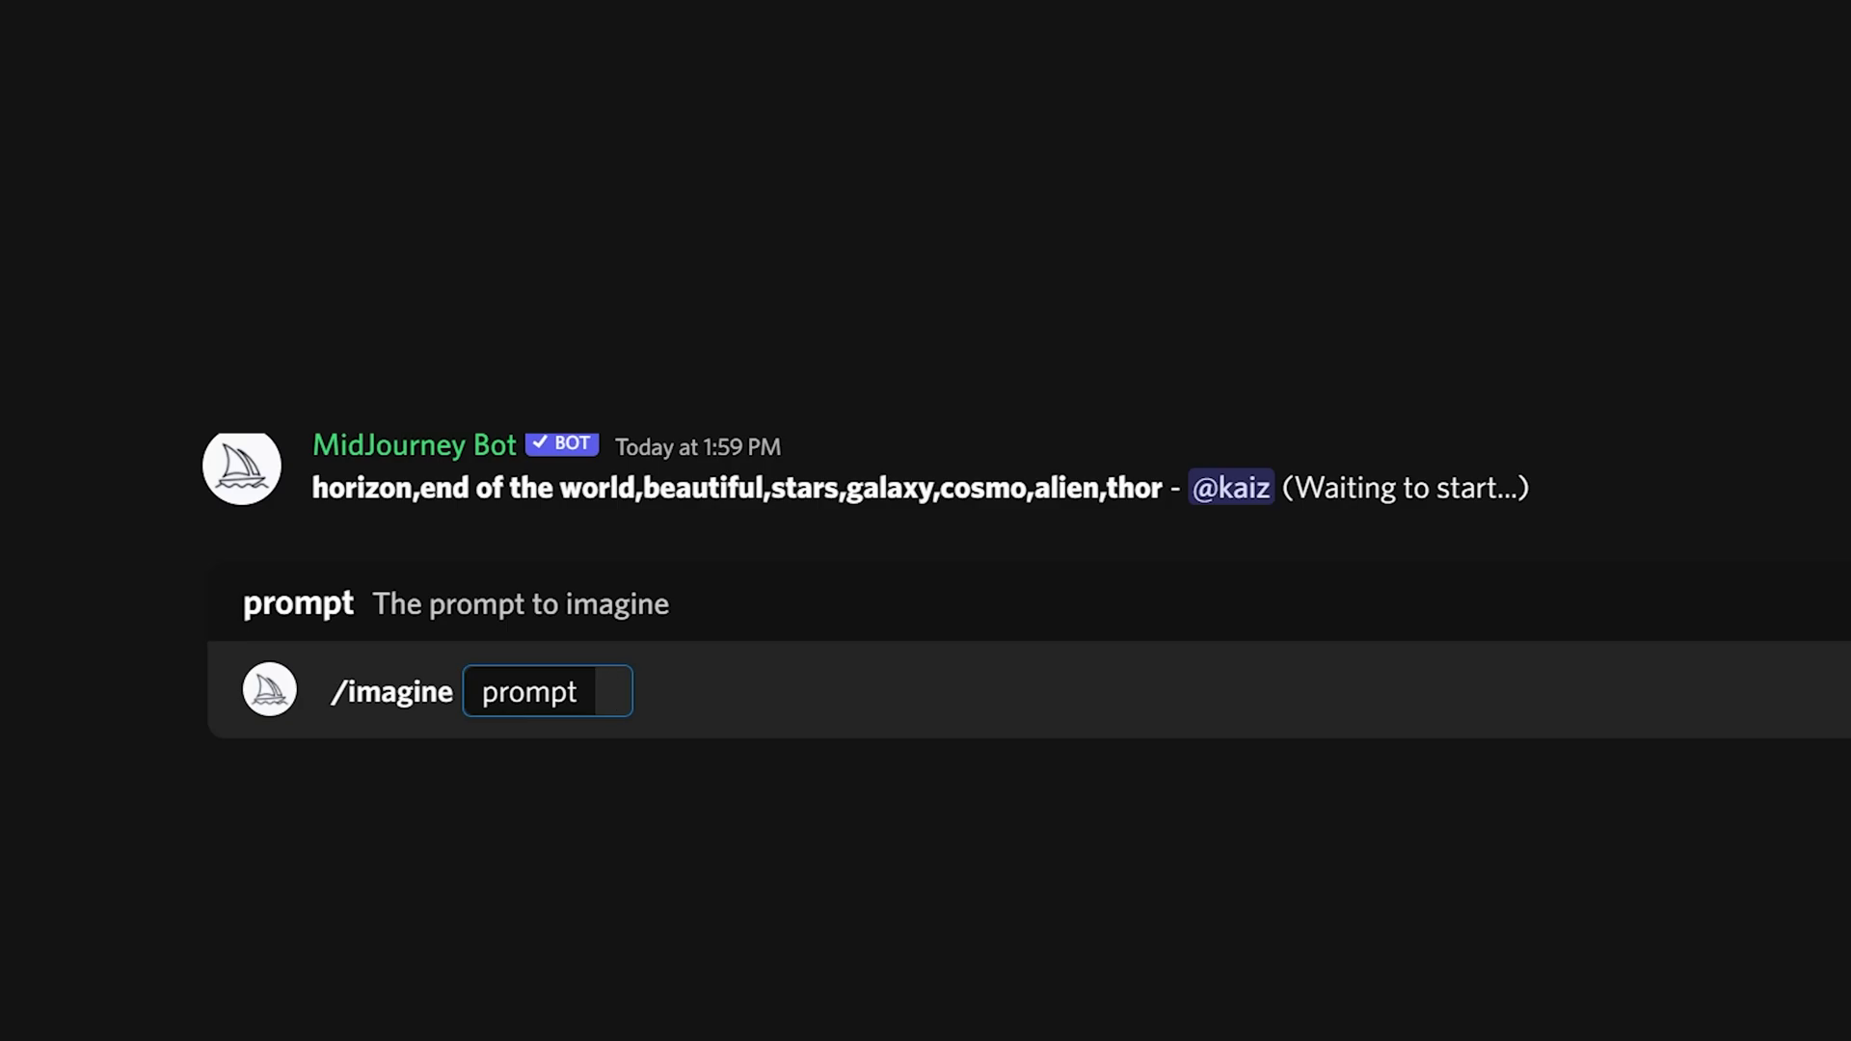
- Generate images with the imagine prompt "beach, sun, sunset, boats in sea, 80s"
text(beach, sun, sunset,)
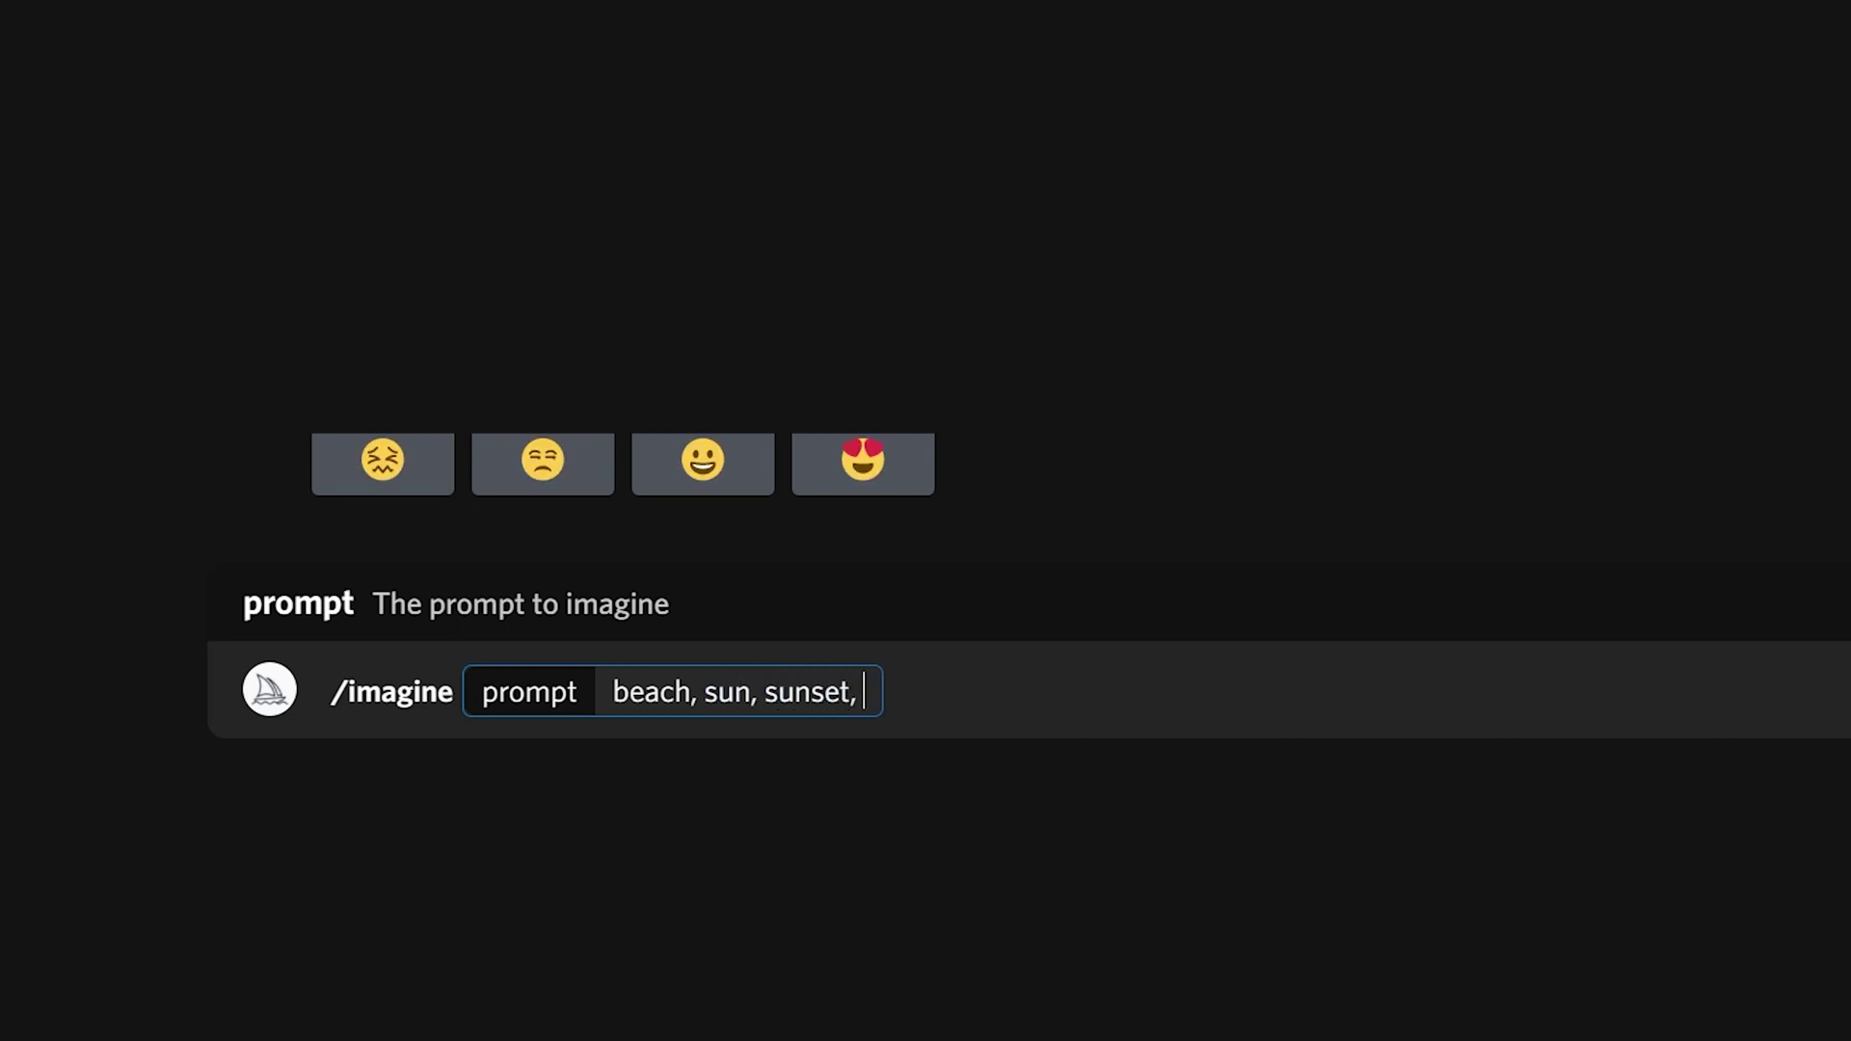
text( in sea,)
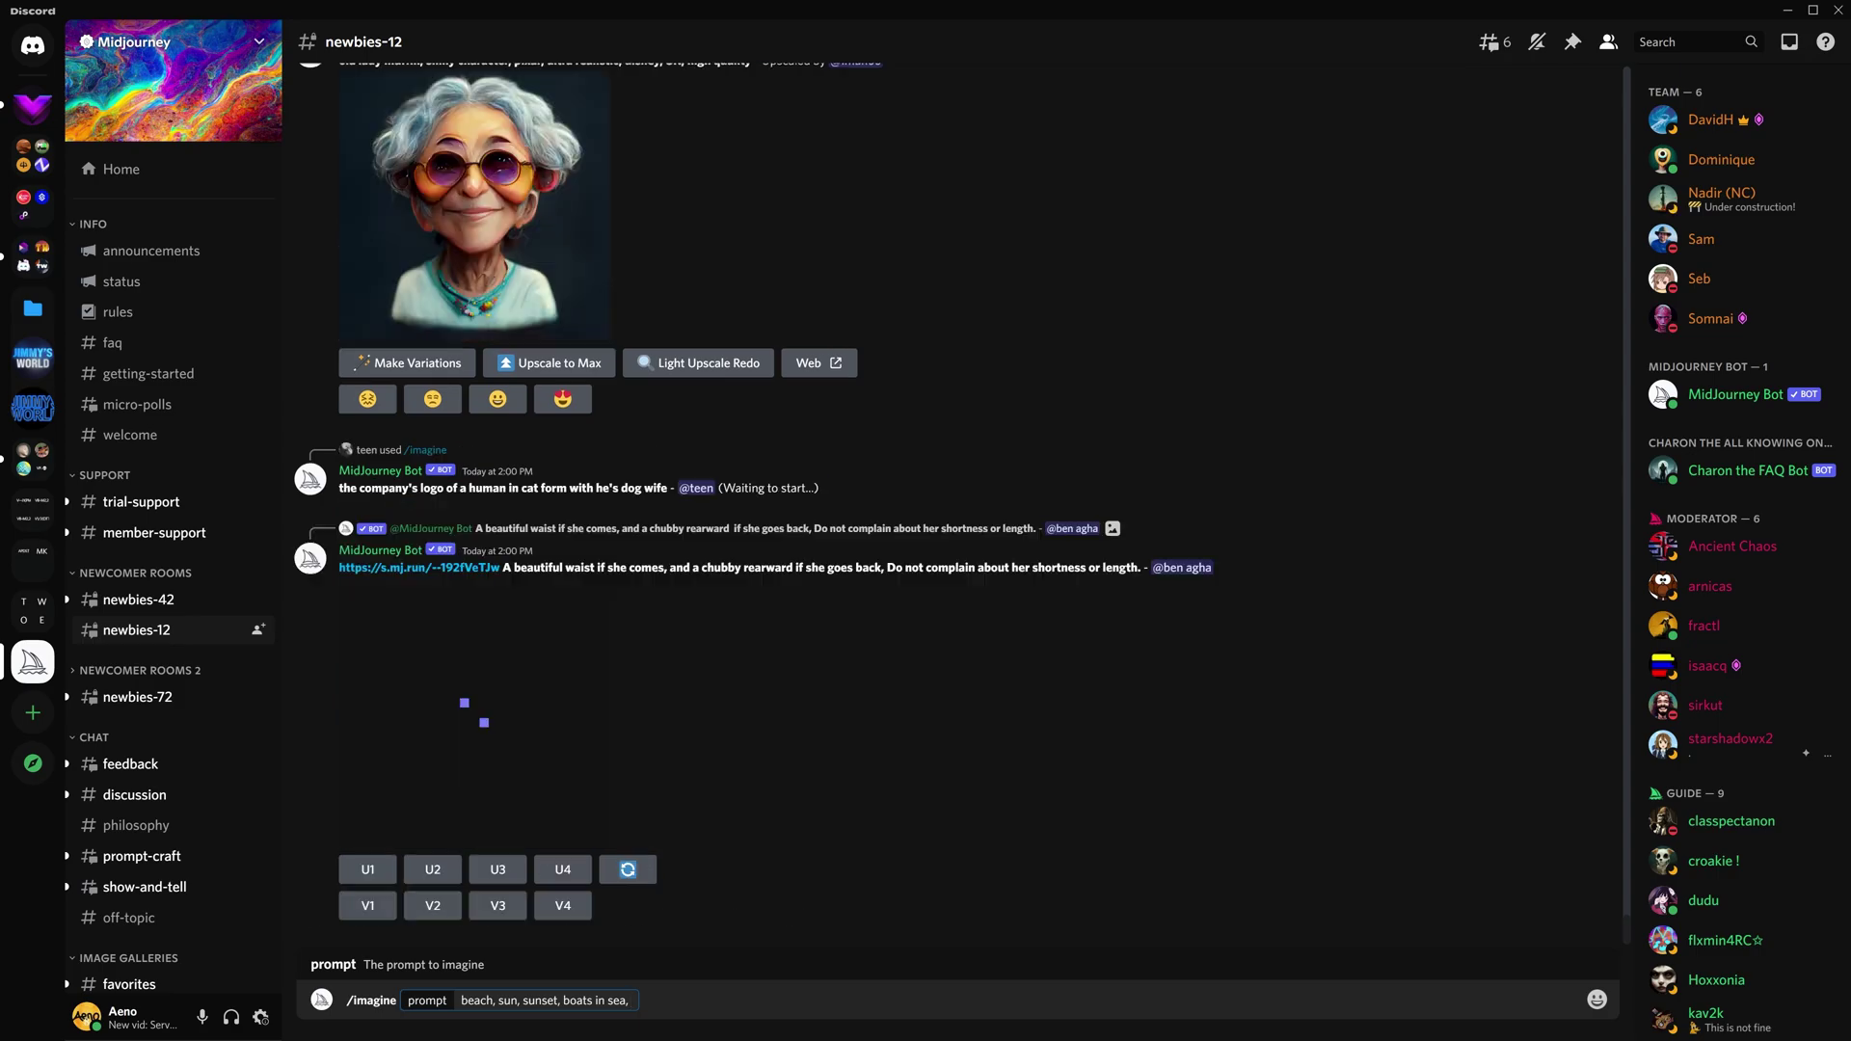
text(80s)
key(ctrl+a)
key(Return)
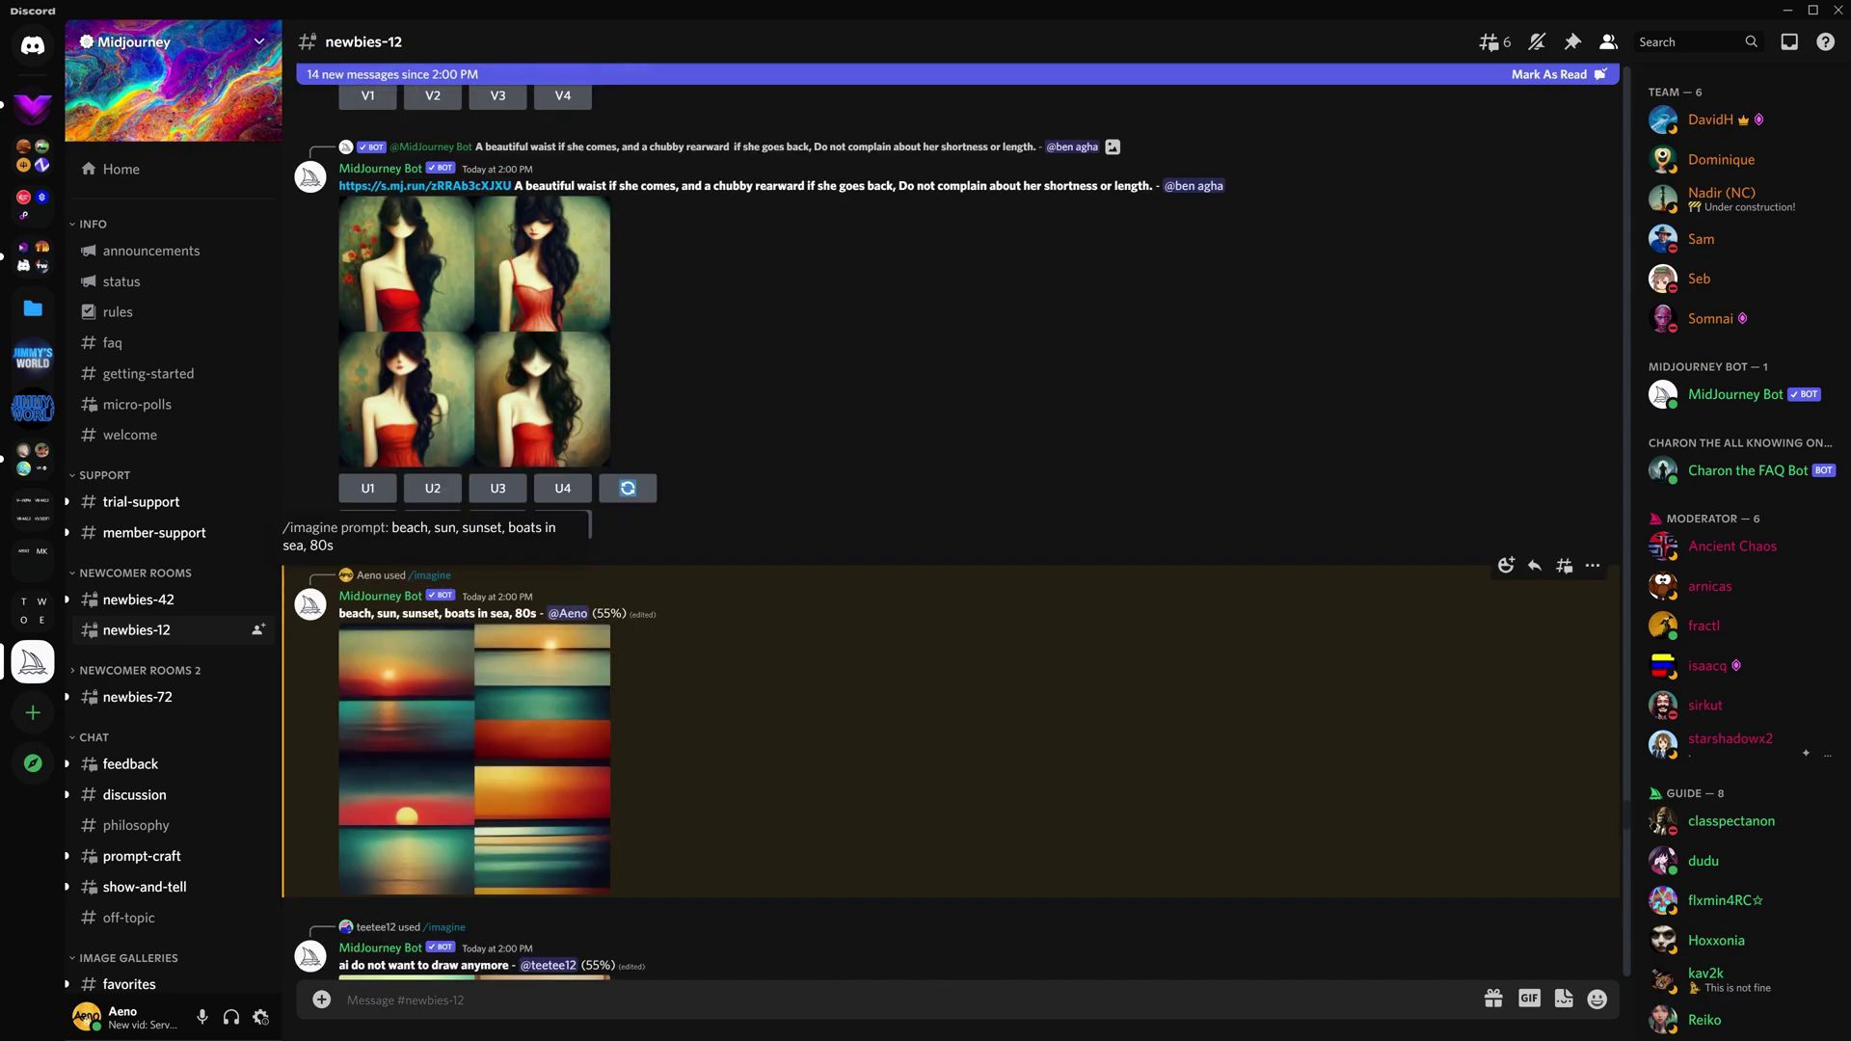
- Find the finished beach sunset image grid among the newbies-12 messages and examine it enlarged
drag(392, 527, 773, 688)
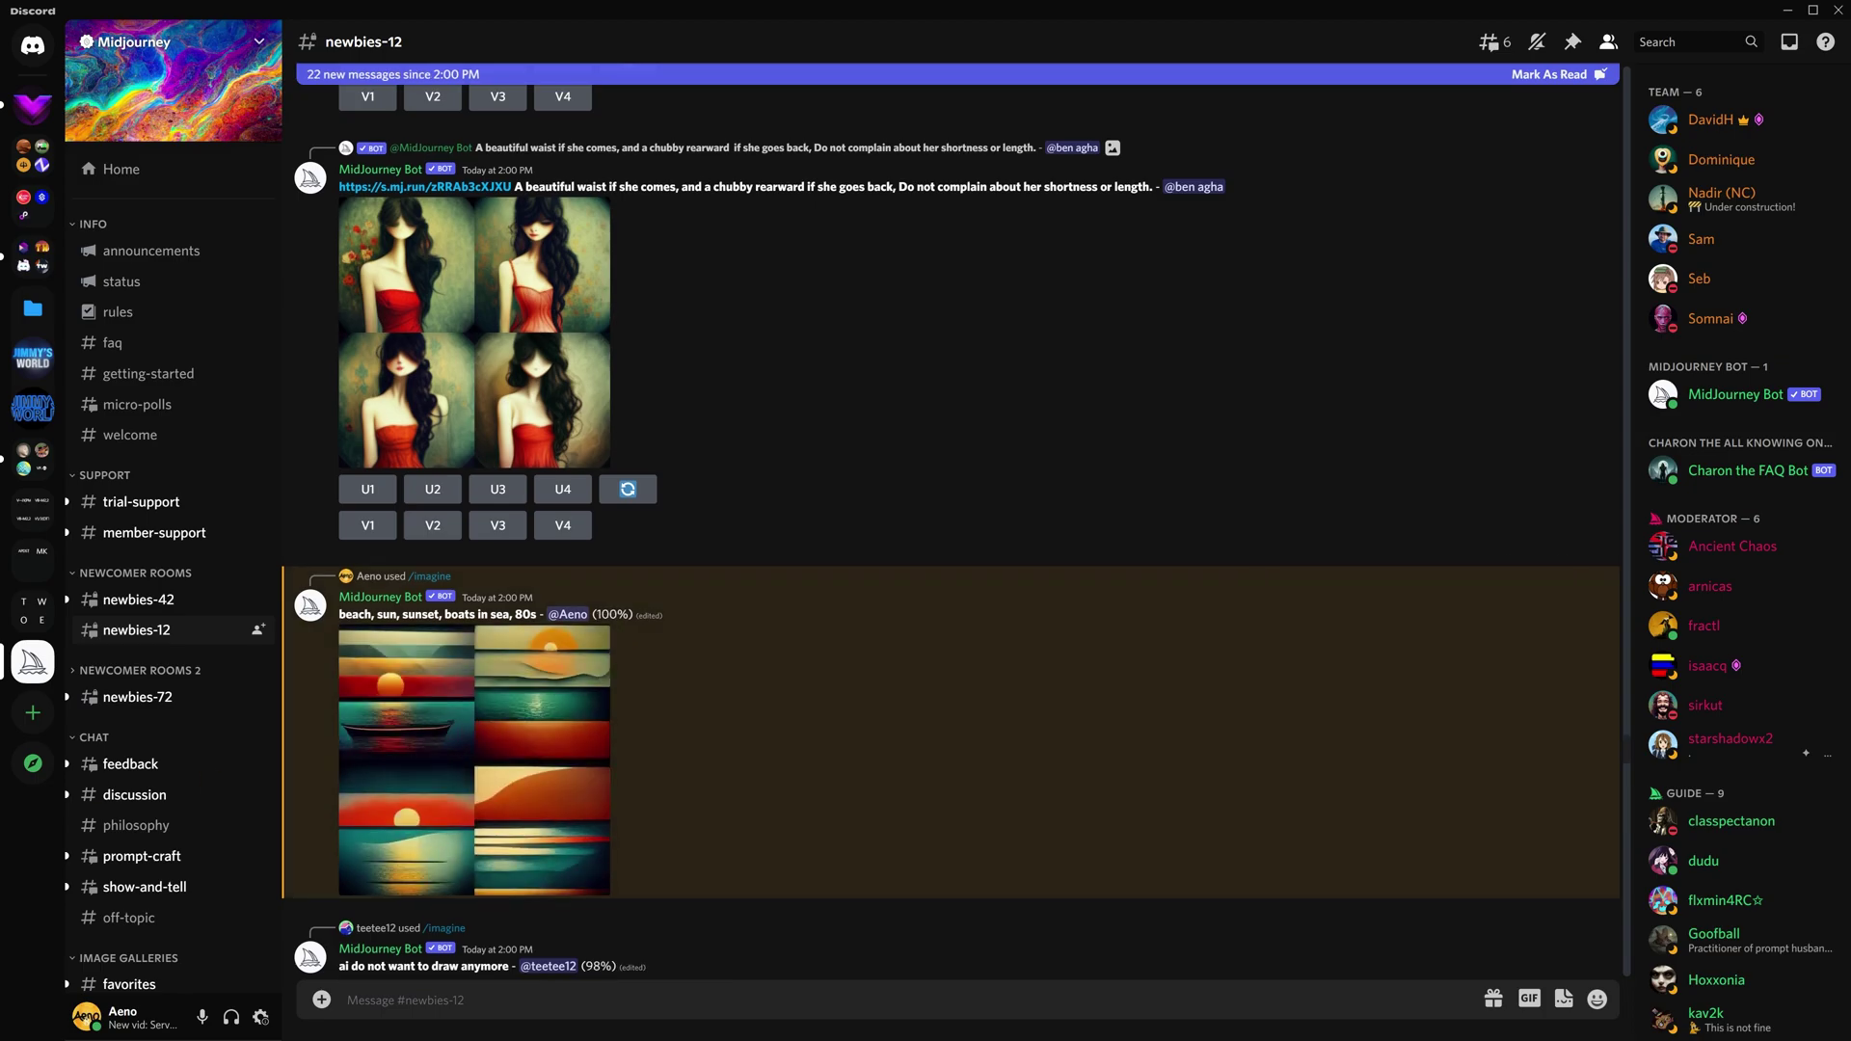
scroll(752, 736, down, 4)
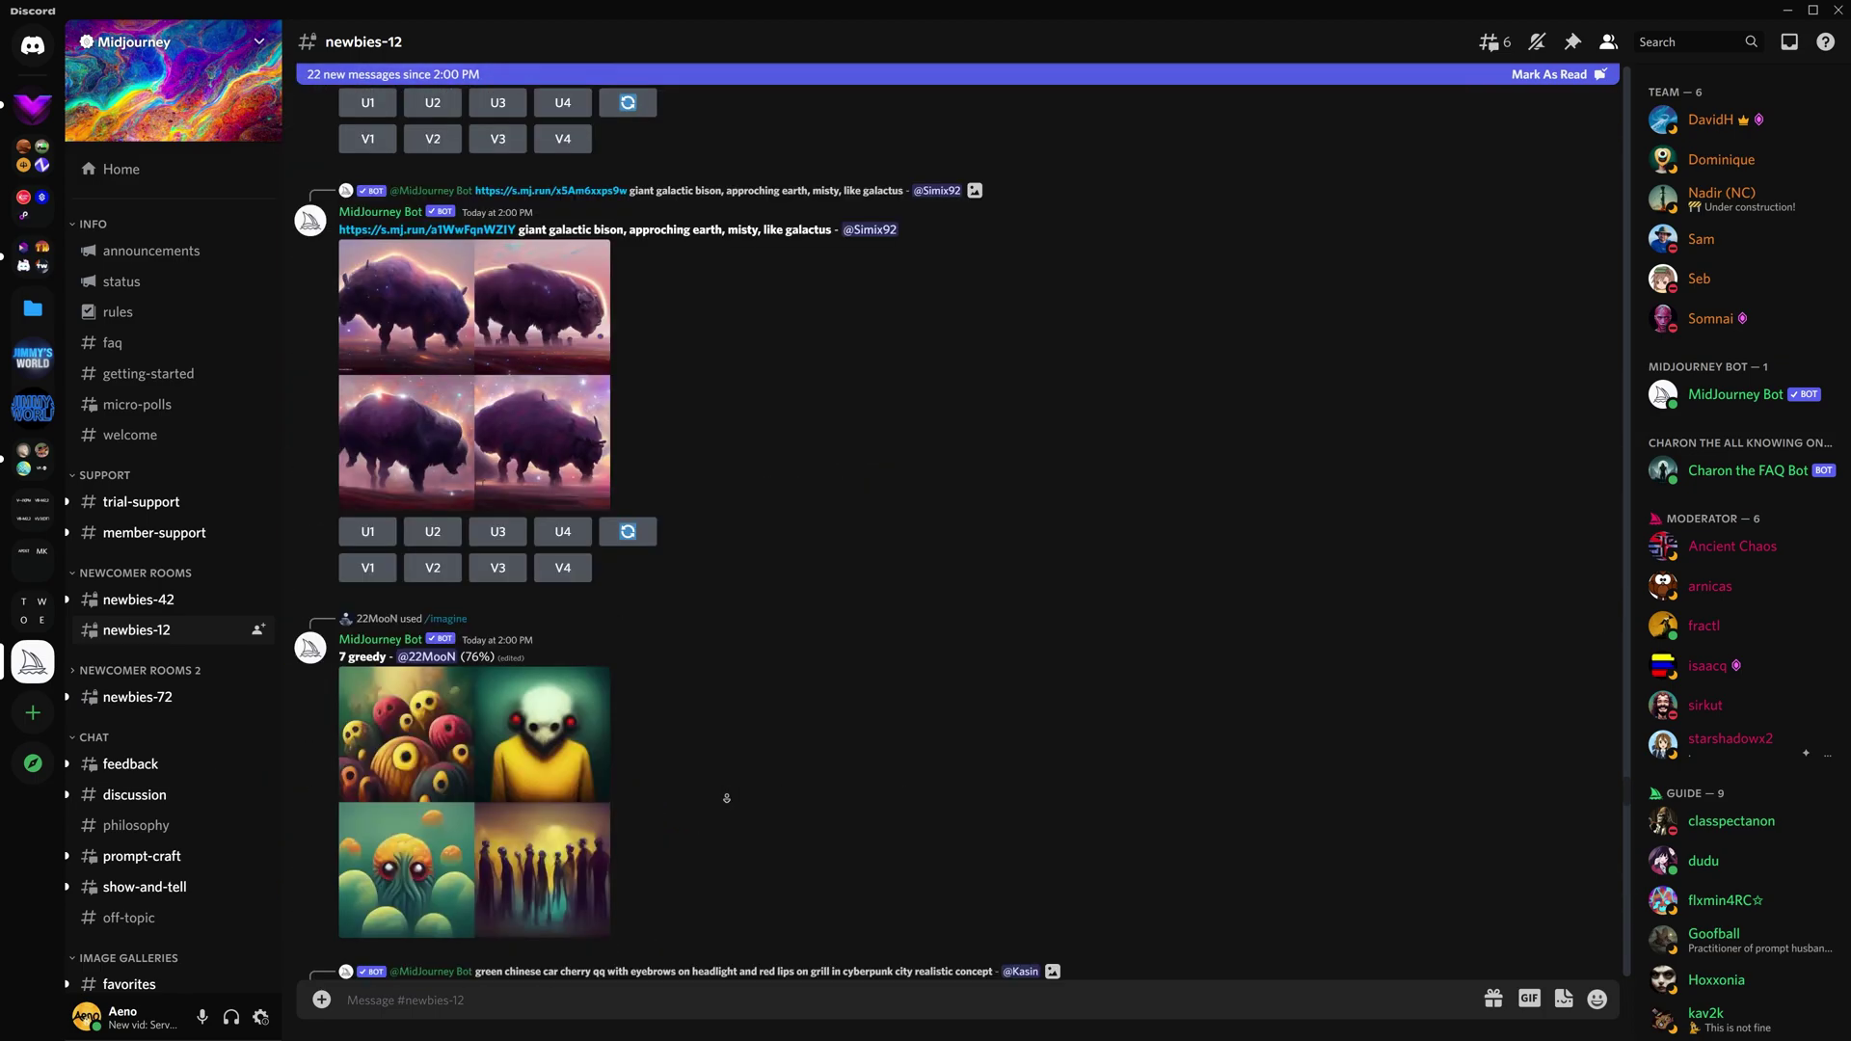
scroll(726, 799, down, 15)
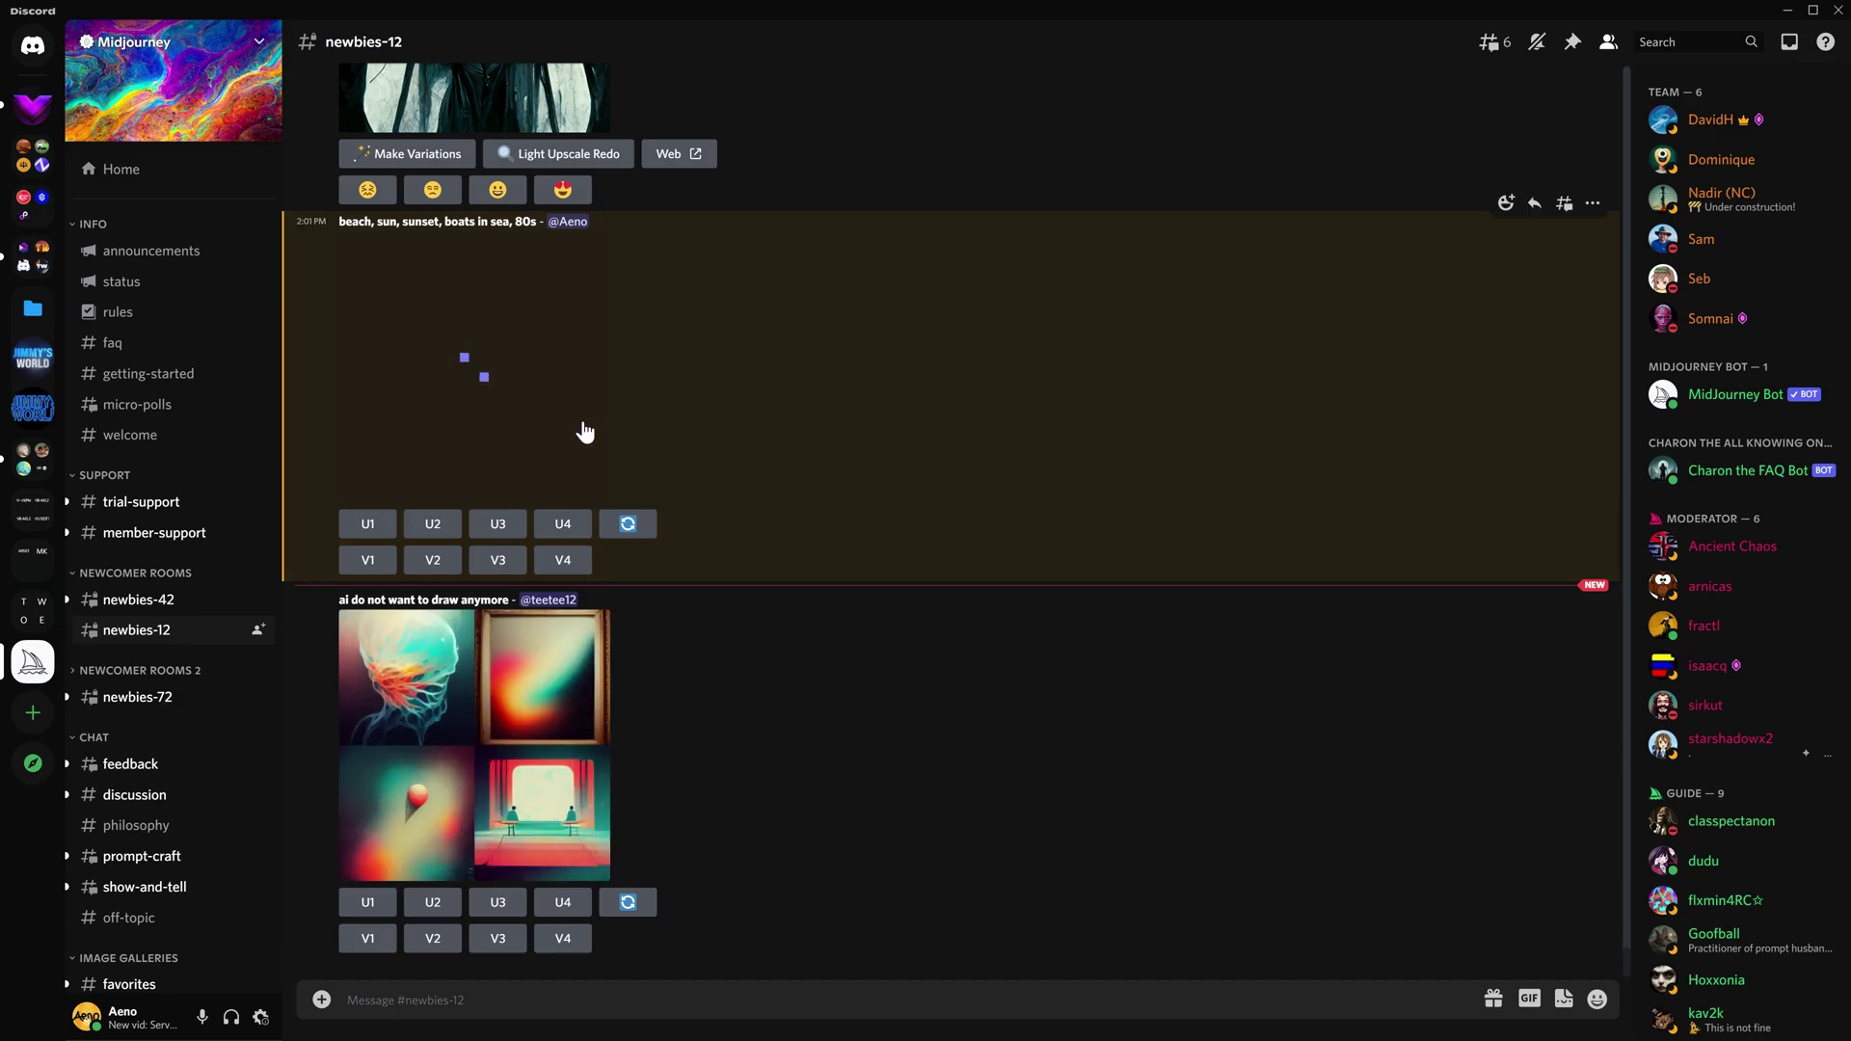
scroll(586, 433, up, 3)
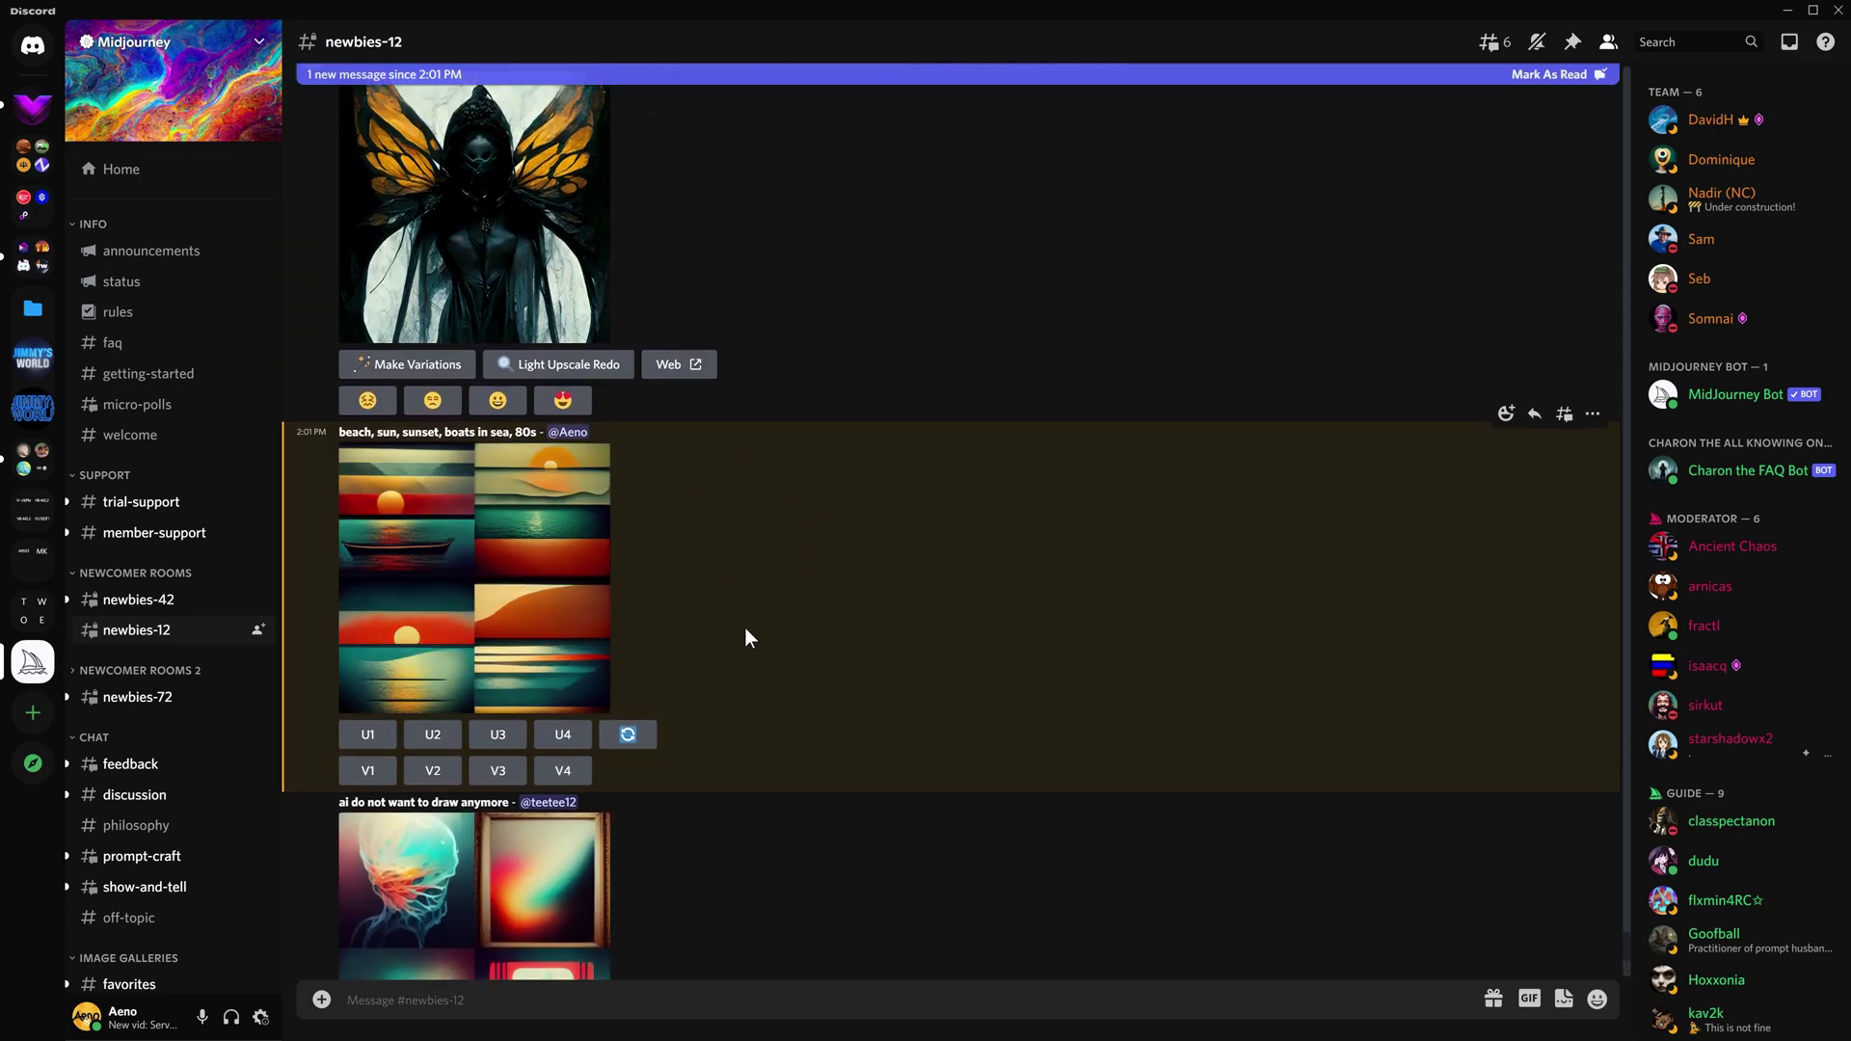
click(444, 546)
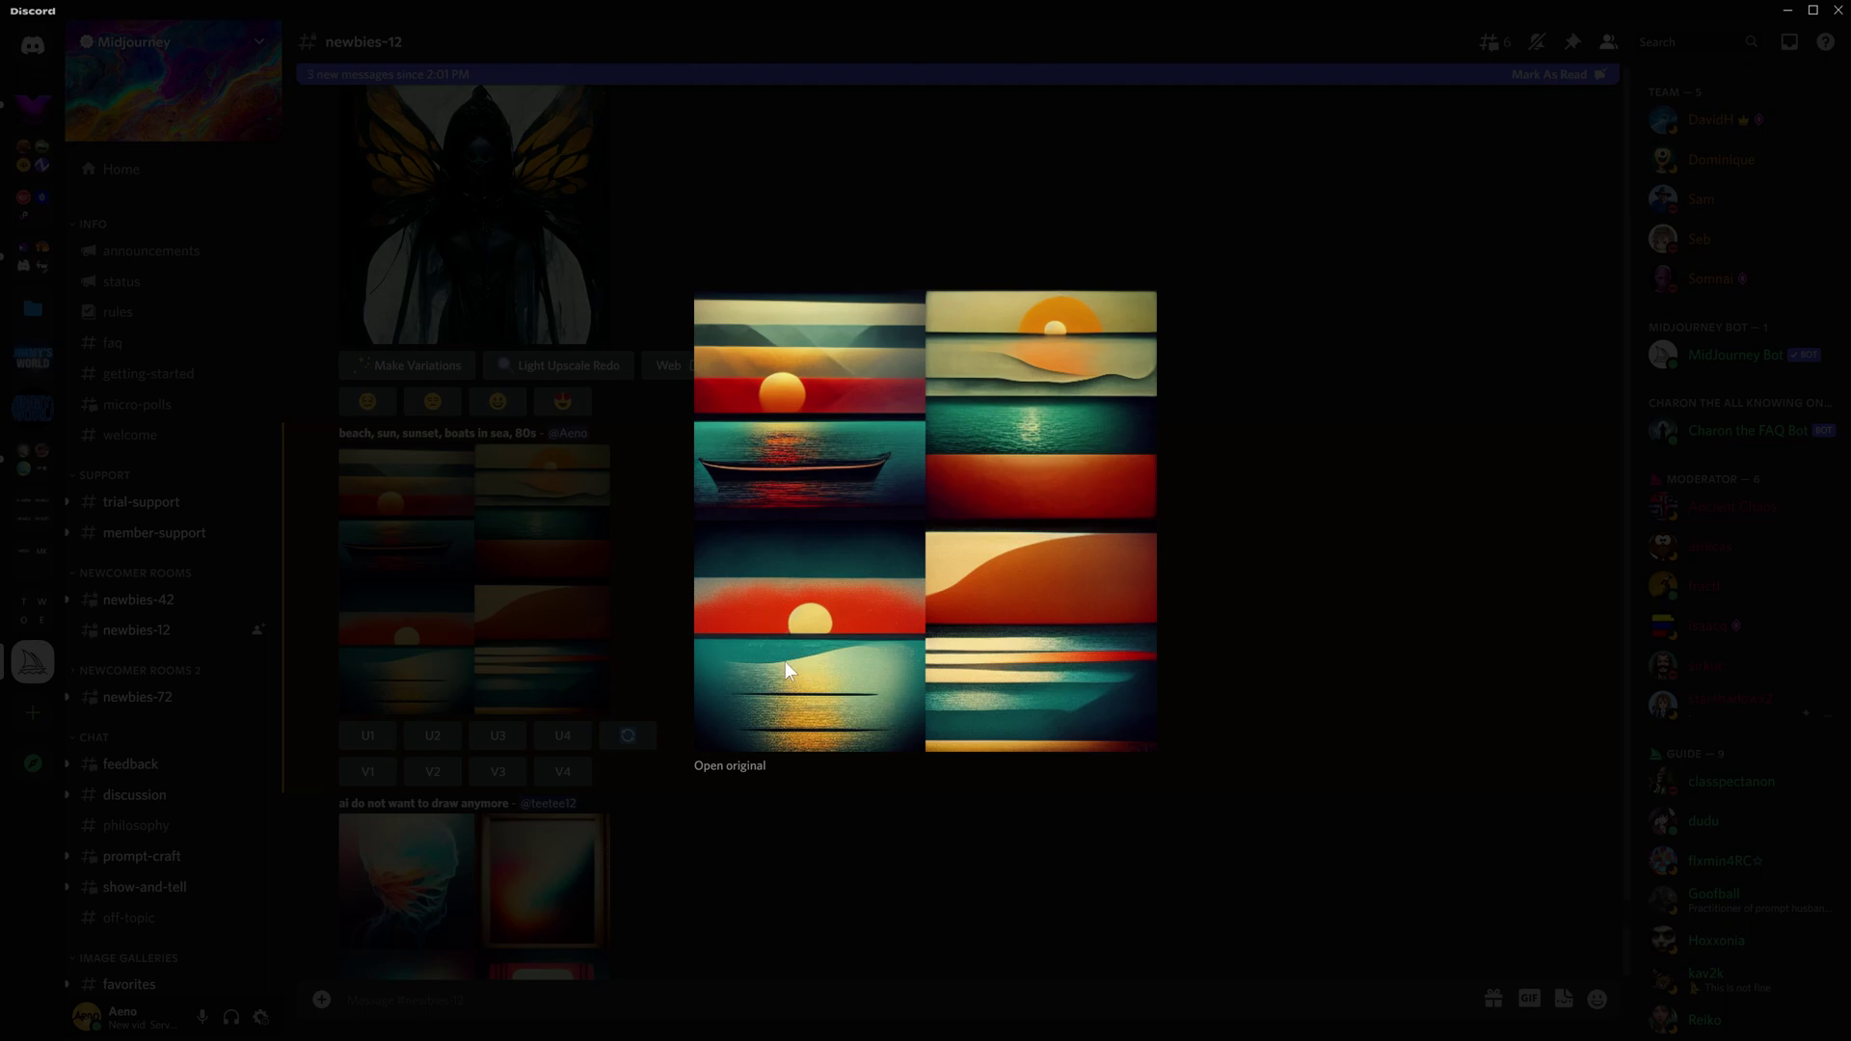
click(521, 501)
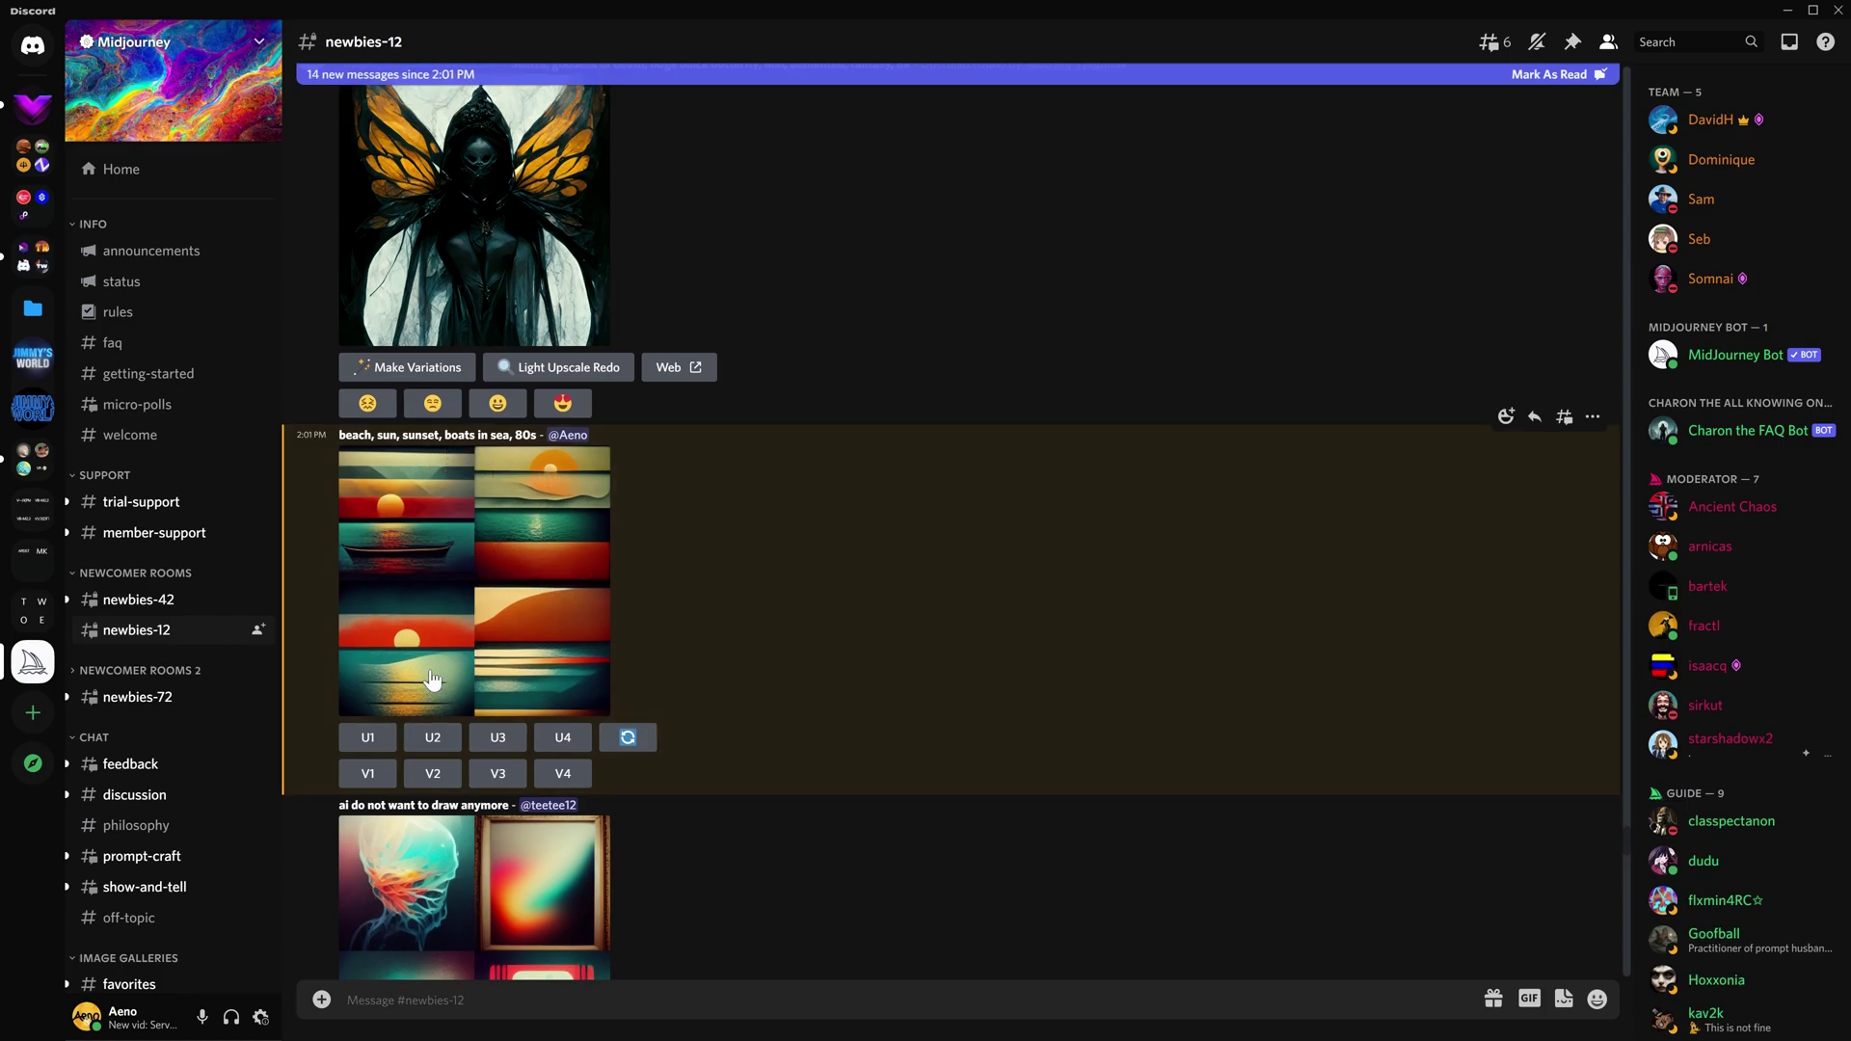
click(494, 511)
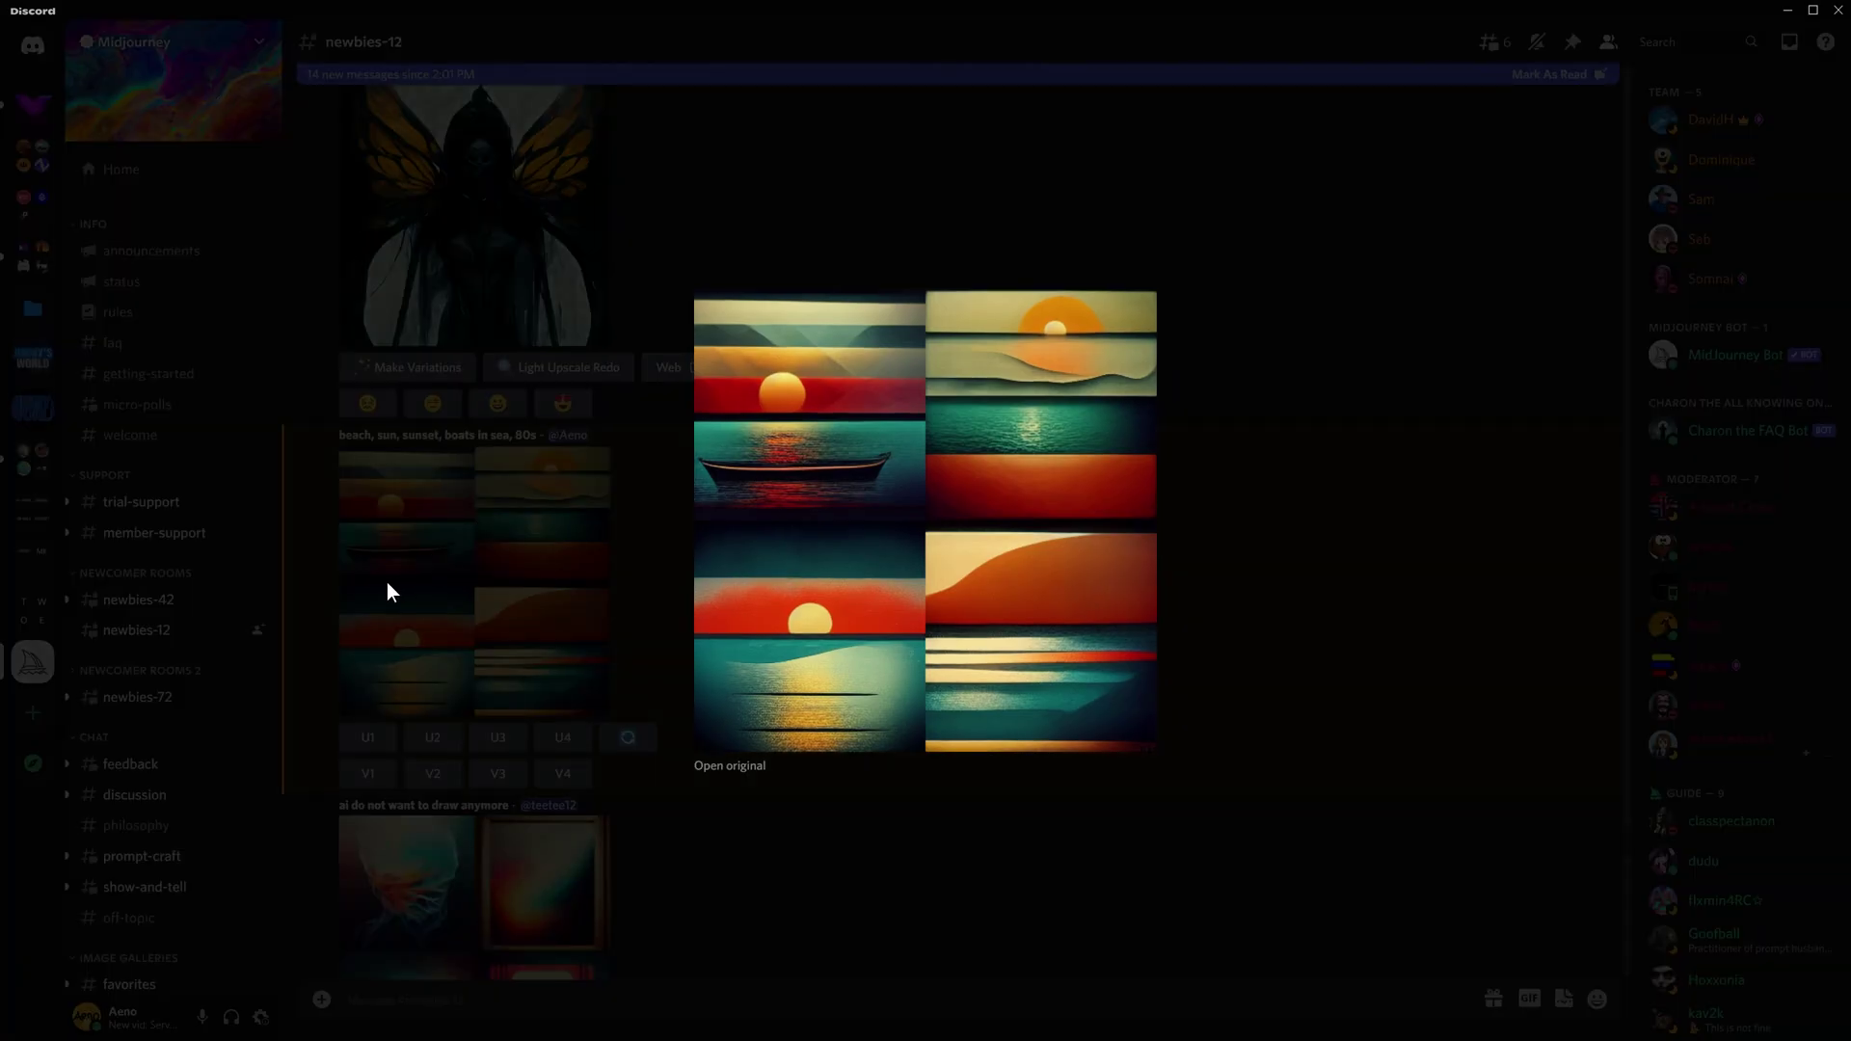
key(Escape)
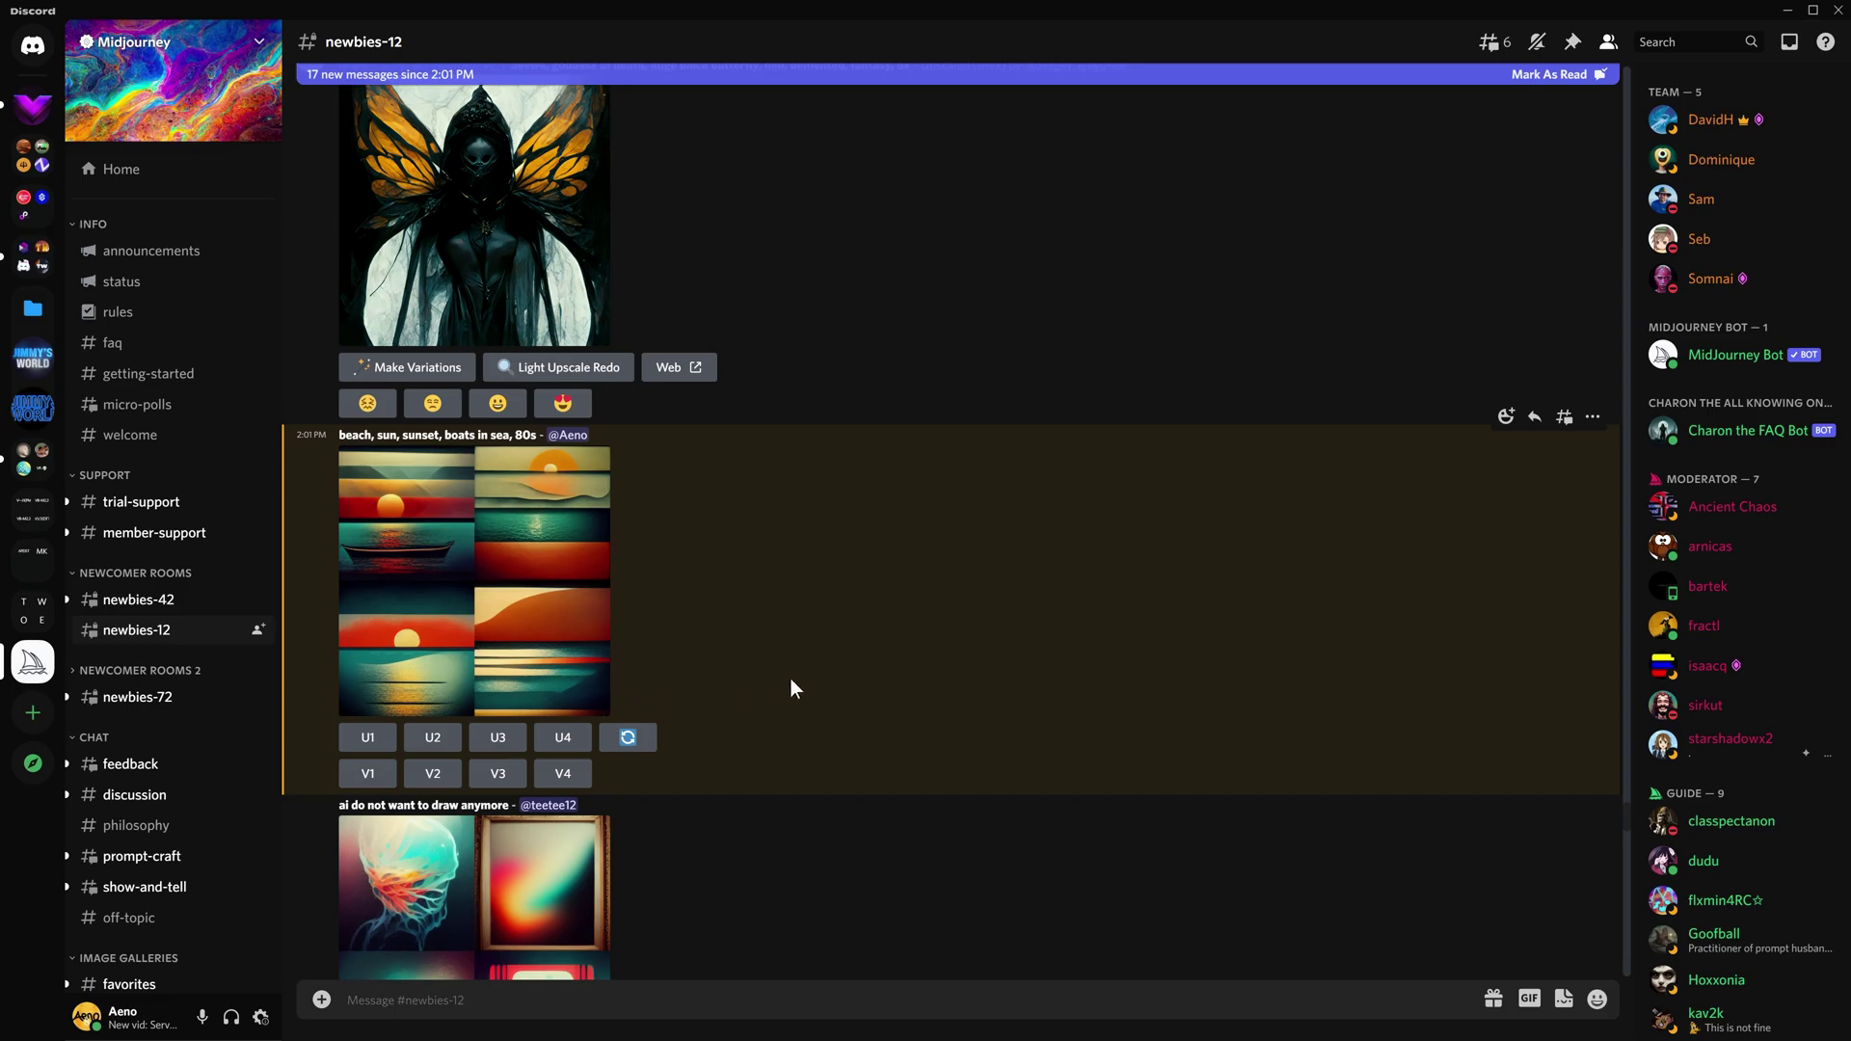
- Generate images with the imagine prompt "purple sky, retro, skyscrapers, aurora"
text(/imagi)
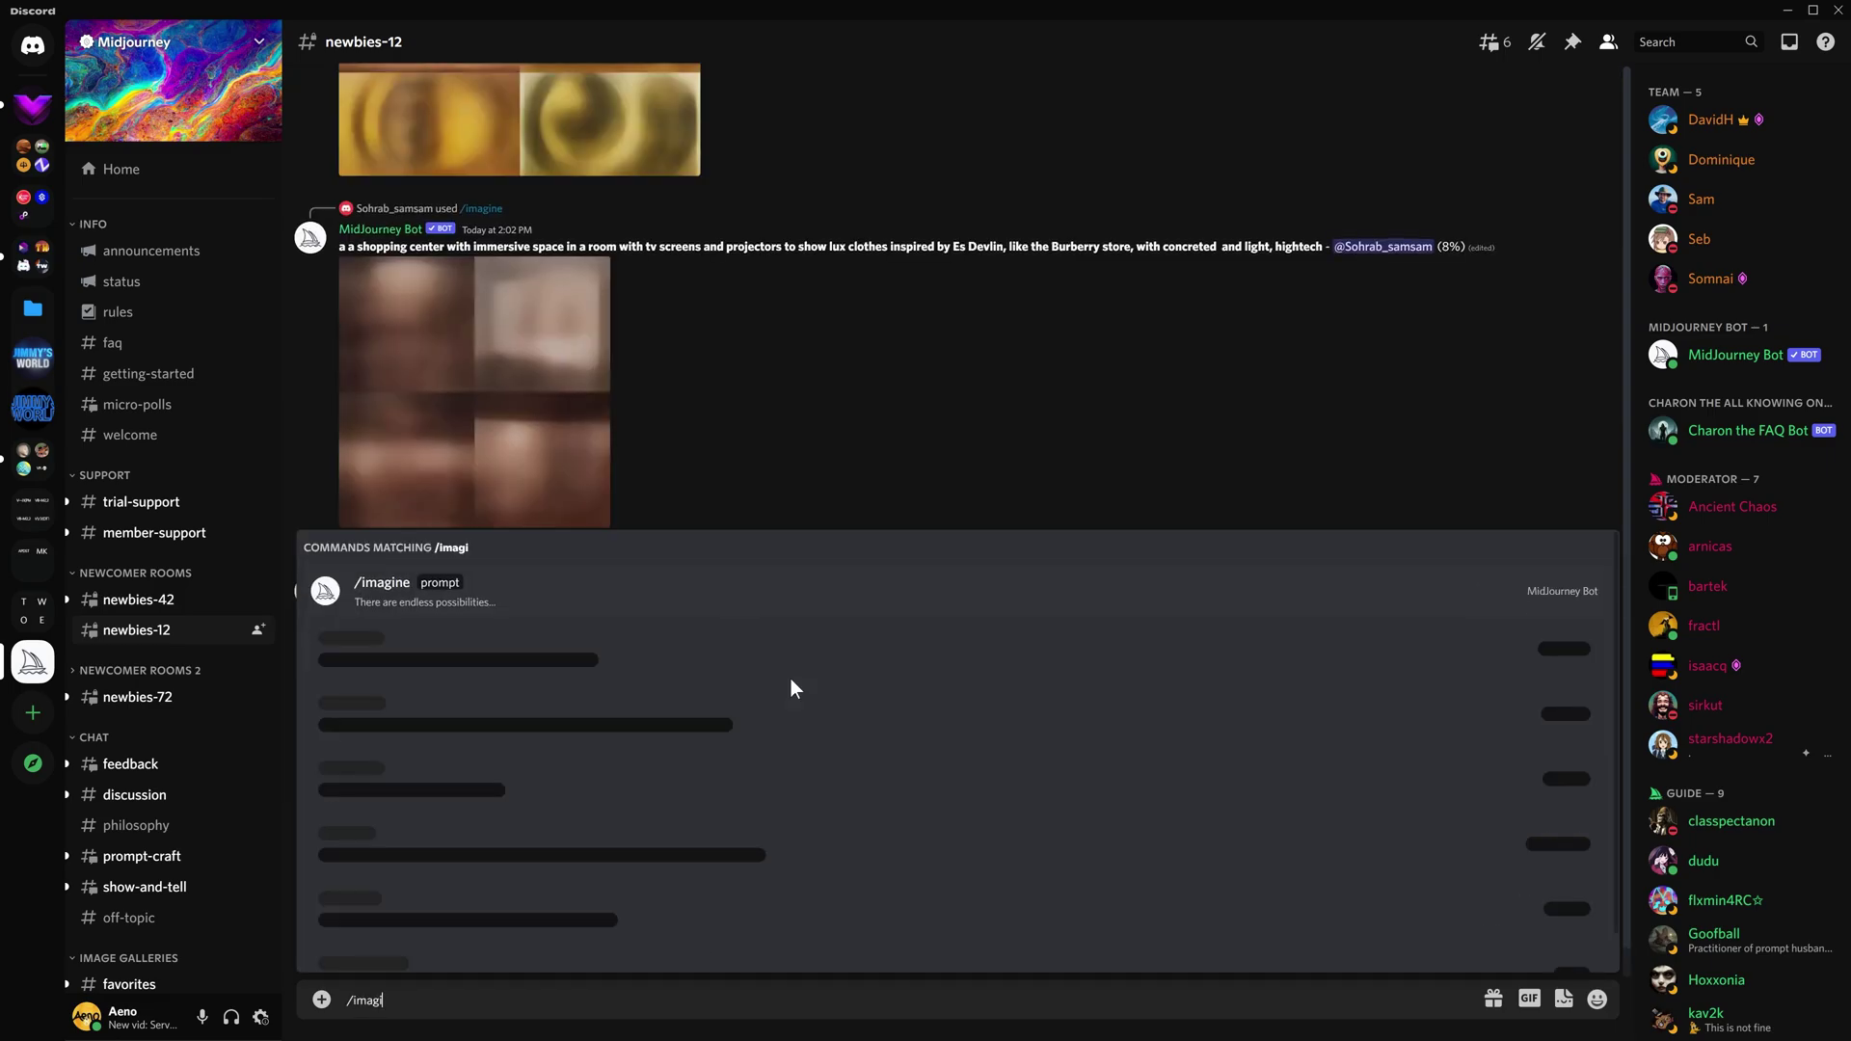
key(Tab)
text(purple sk)
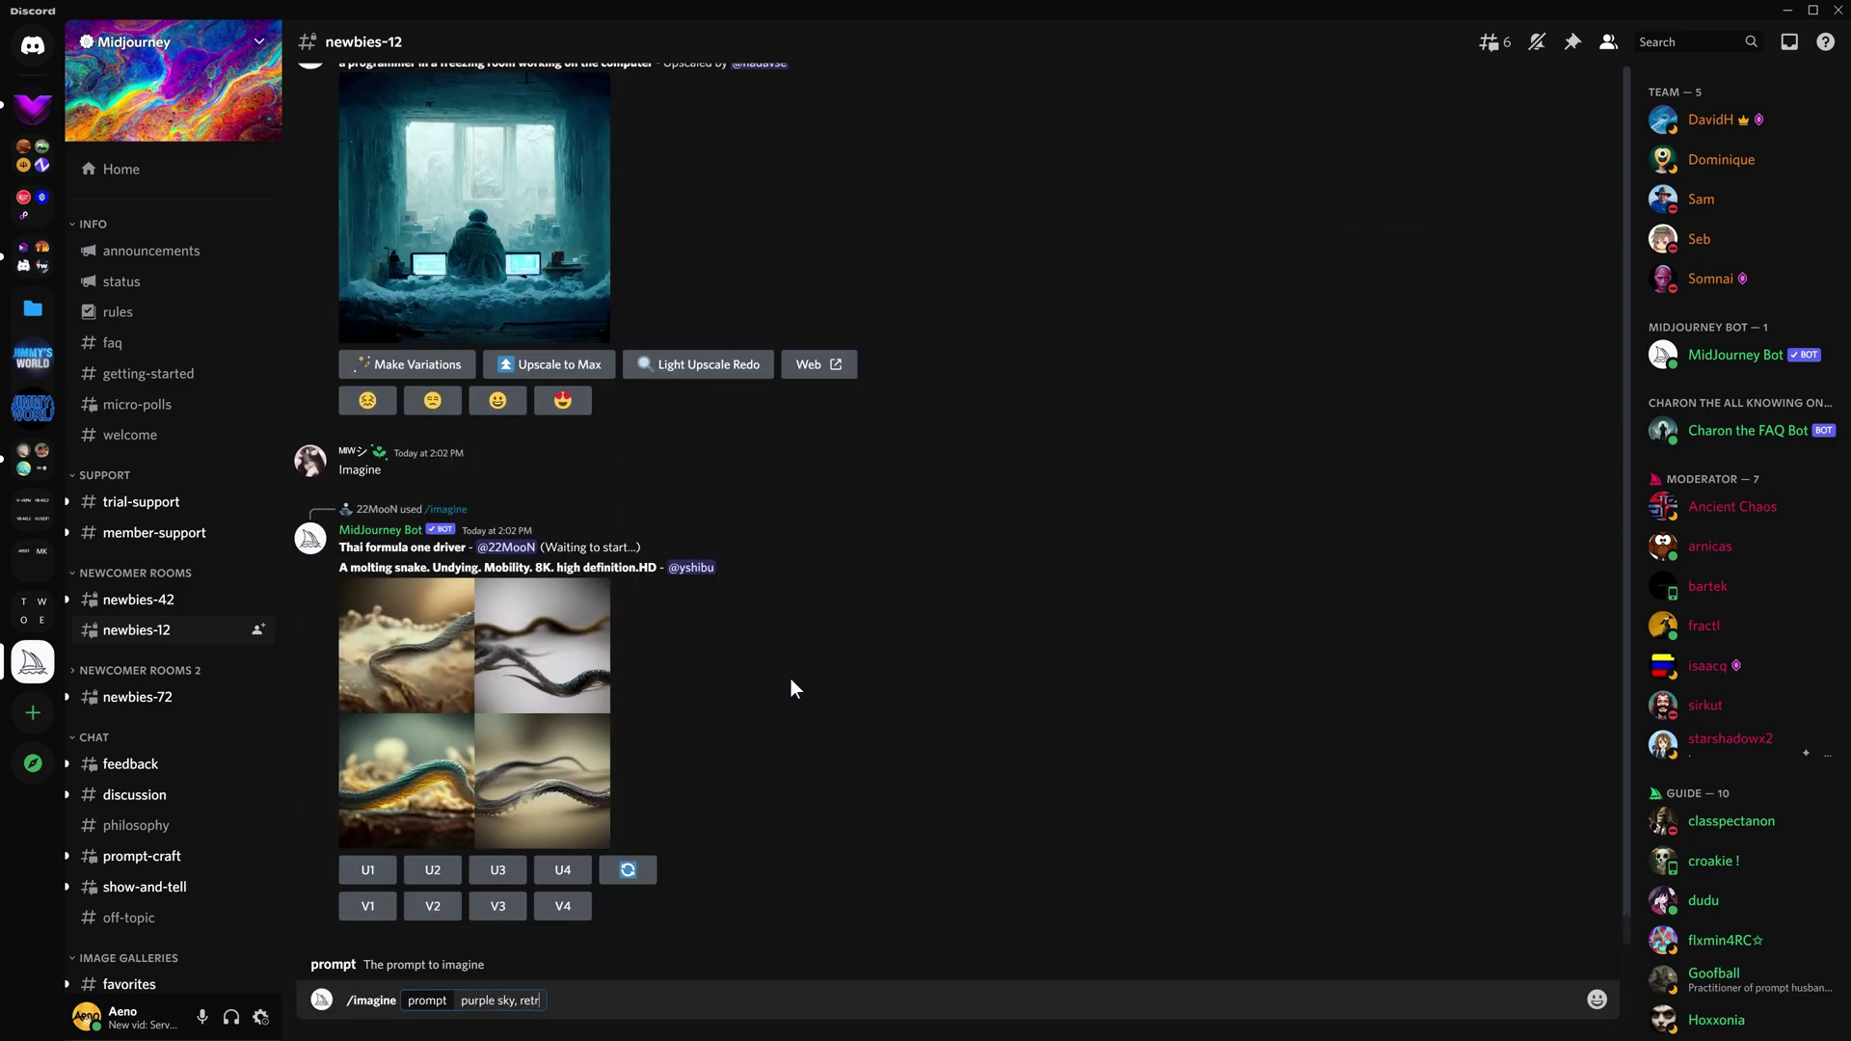
text(y, retro, skyscrapers, aurora)
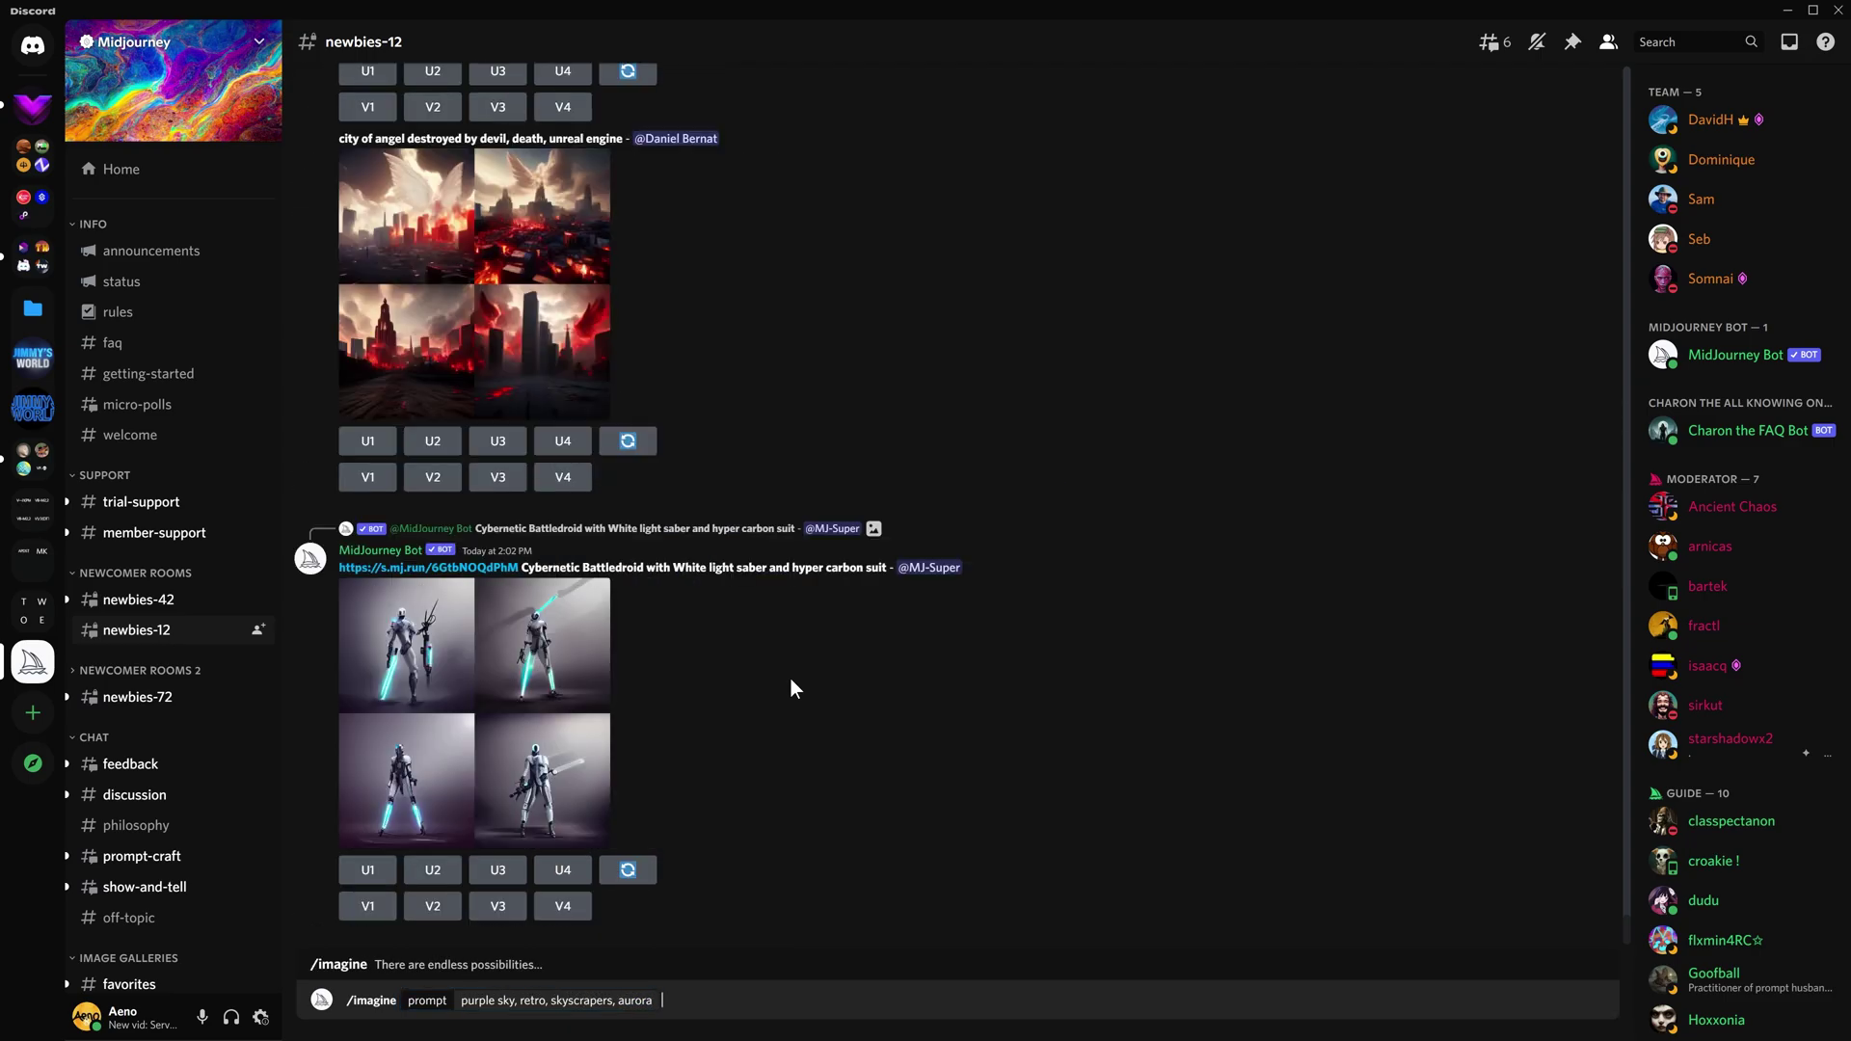
key(Return)
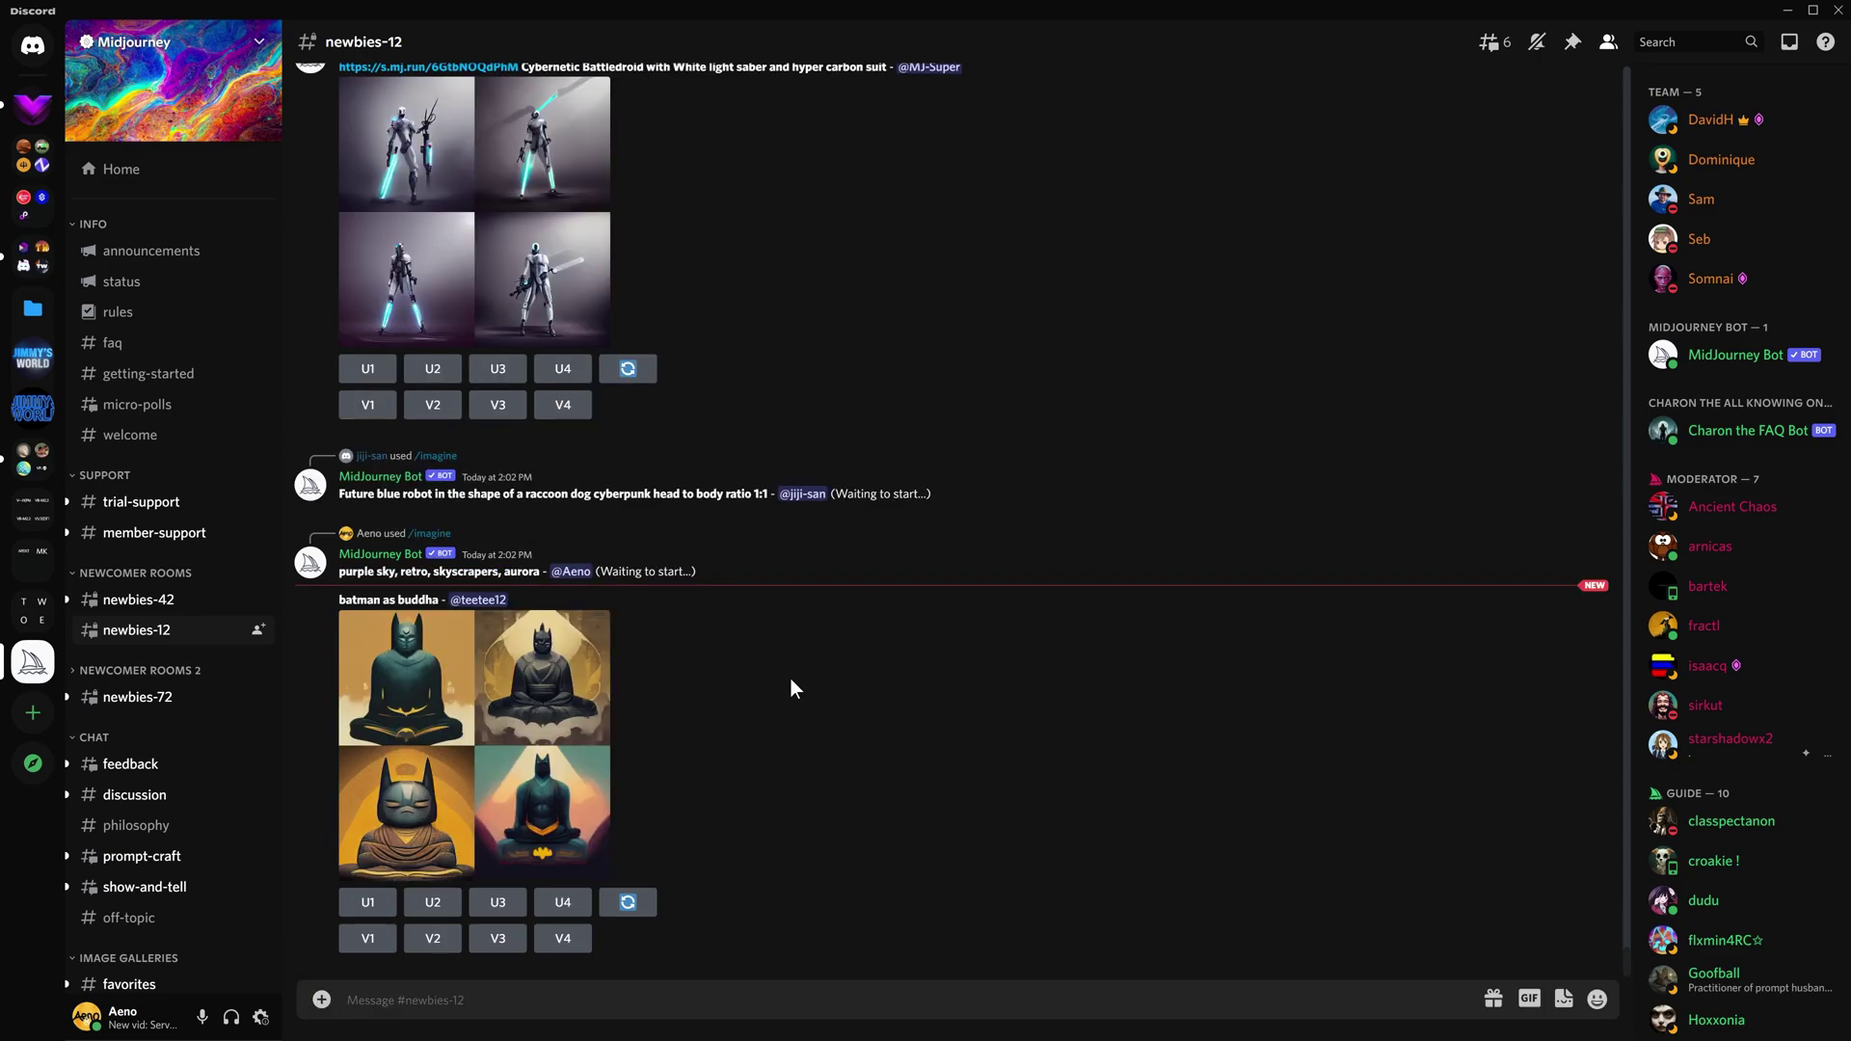
- Find the purple sky prompt's message in the channel and check its generation progress
scroll(567, 557, up, 8)
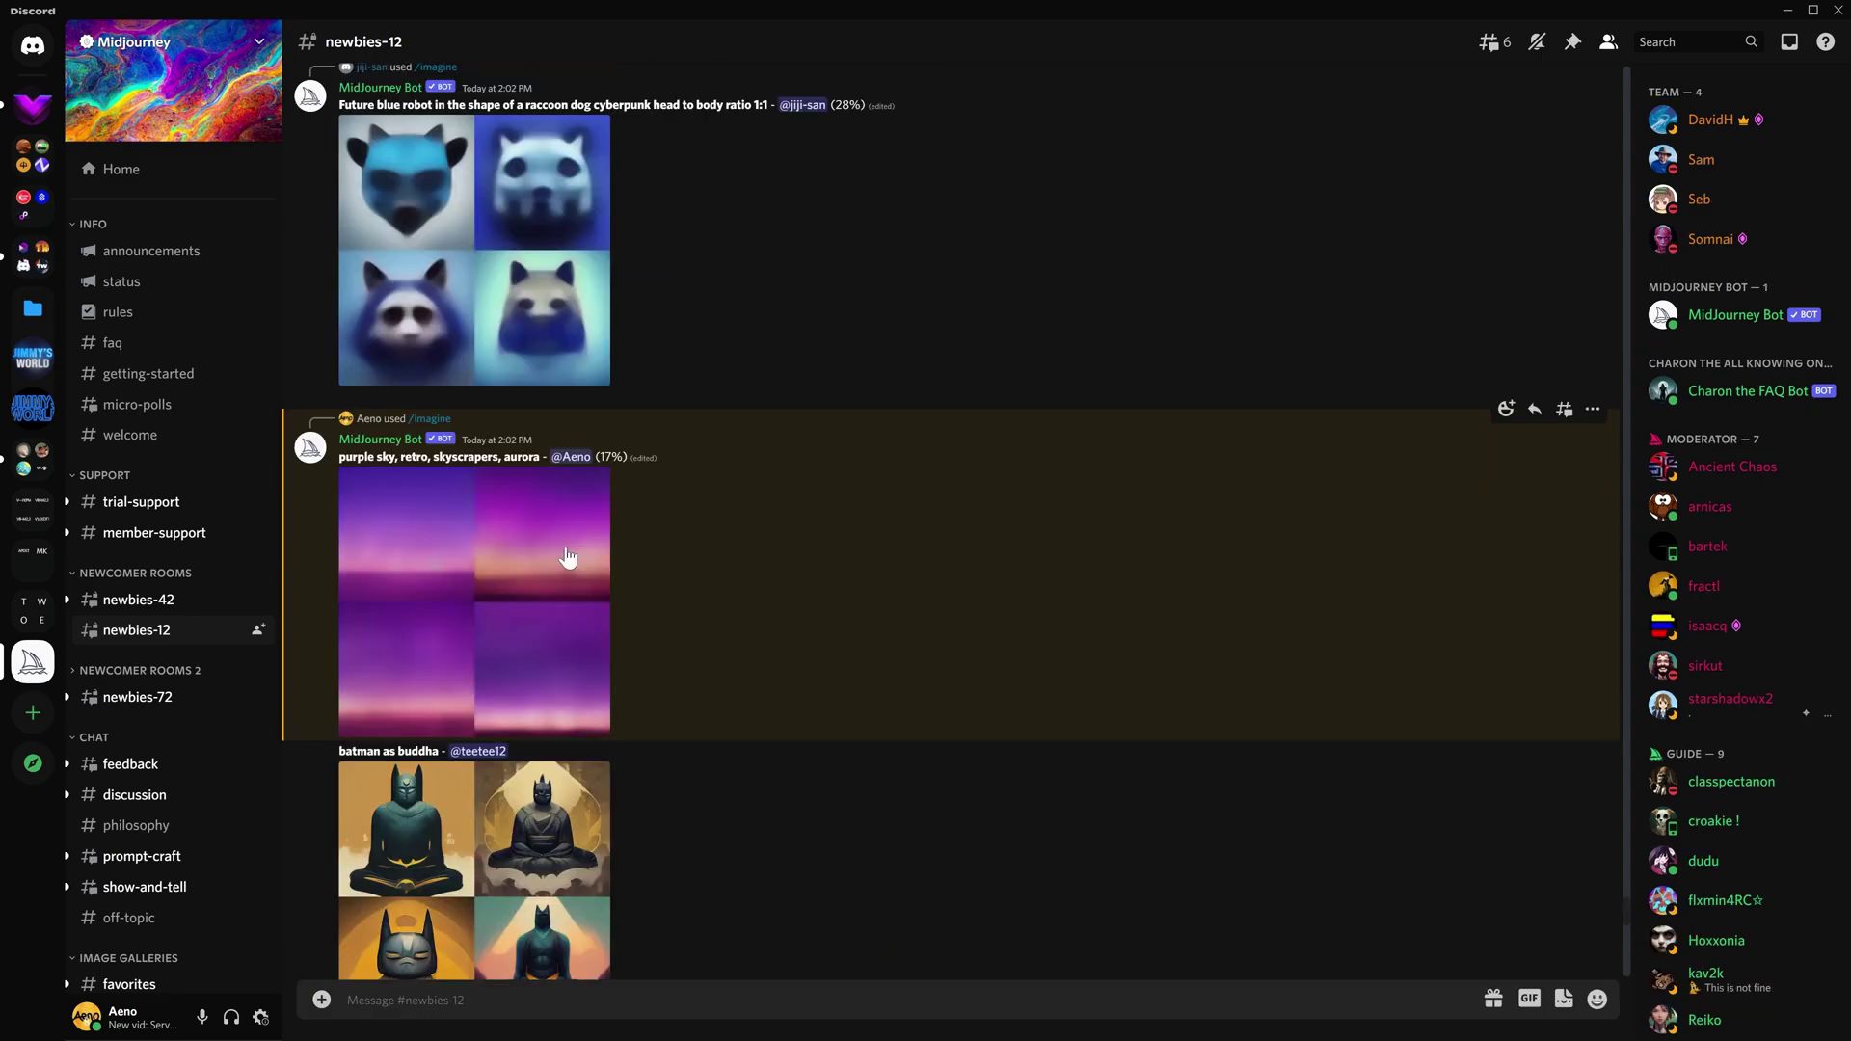
right_click(665, 476)
click(646, 396)
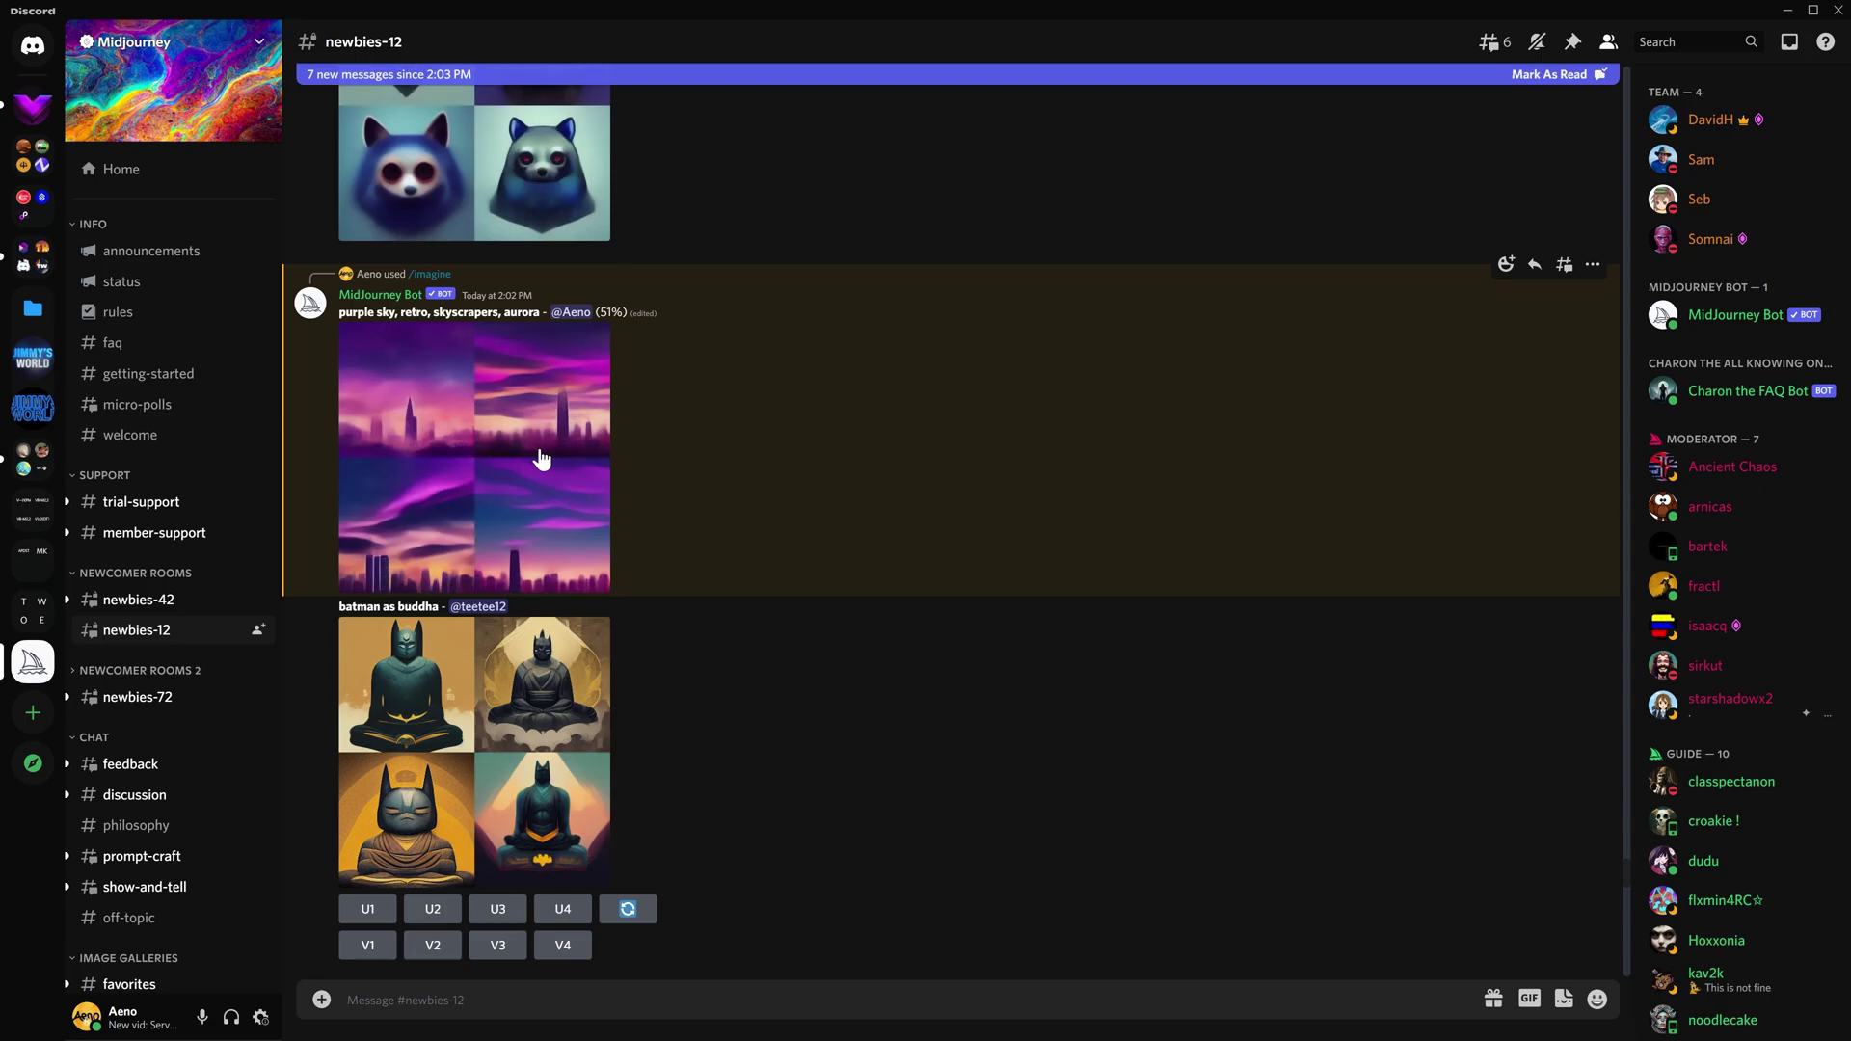
drag(594, 312, 627, 312)
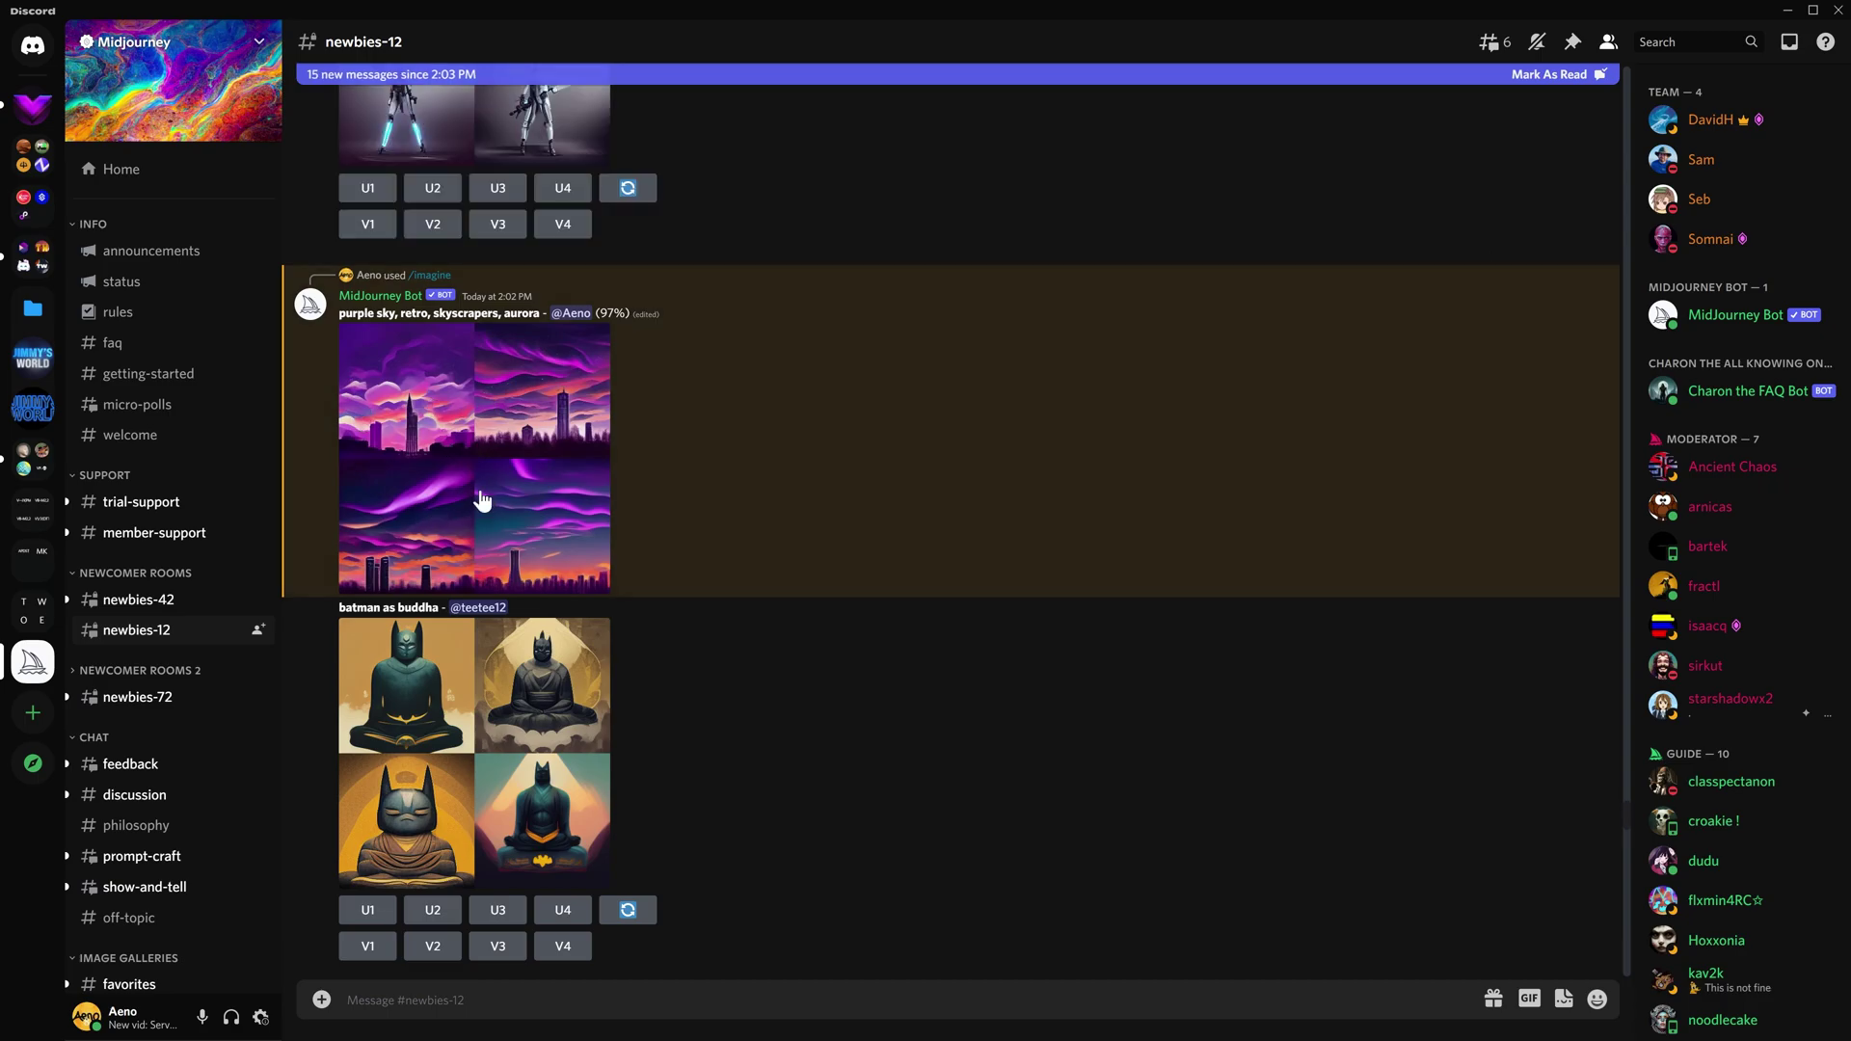
- Jump to the finished purple sky image grid from its mention in the inbox
scroll(644, 397, down, 5)
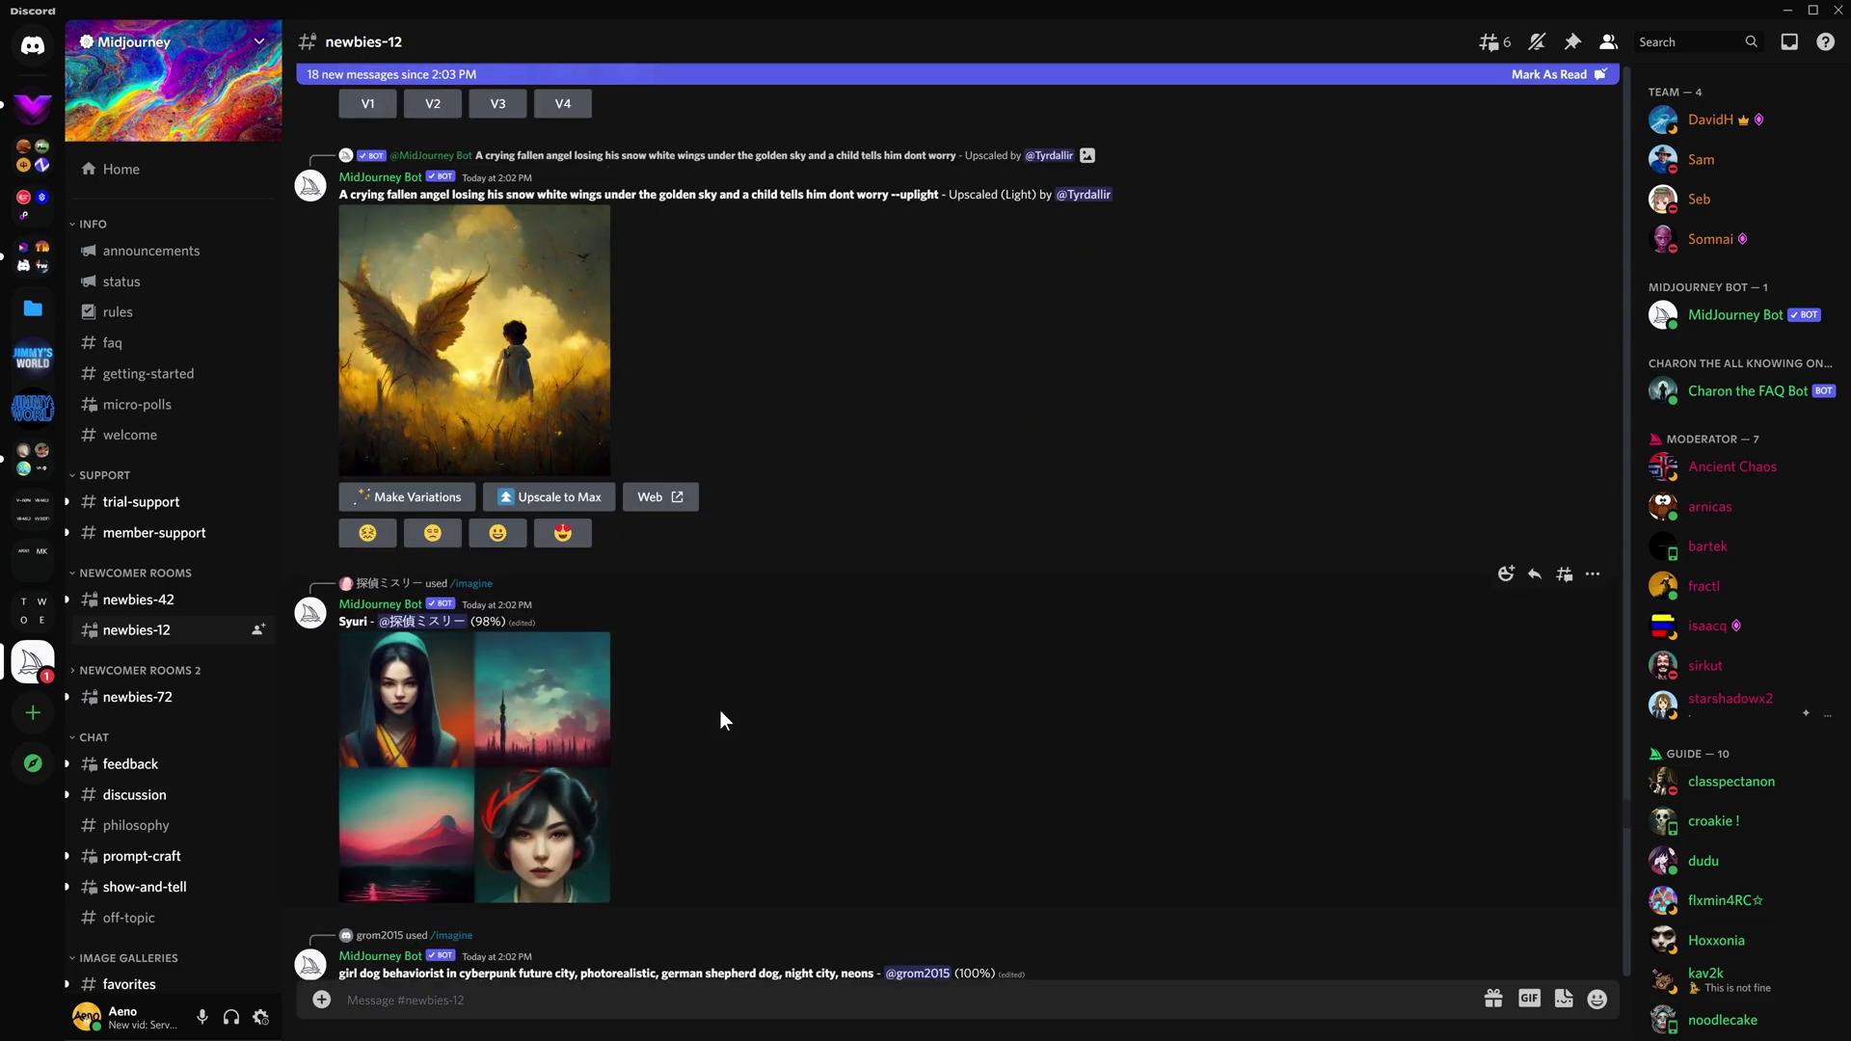
scroll(721, 712, down, 15)
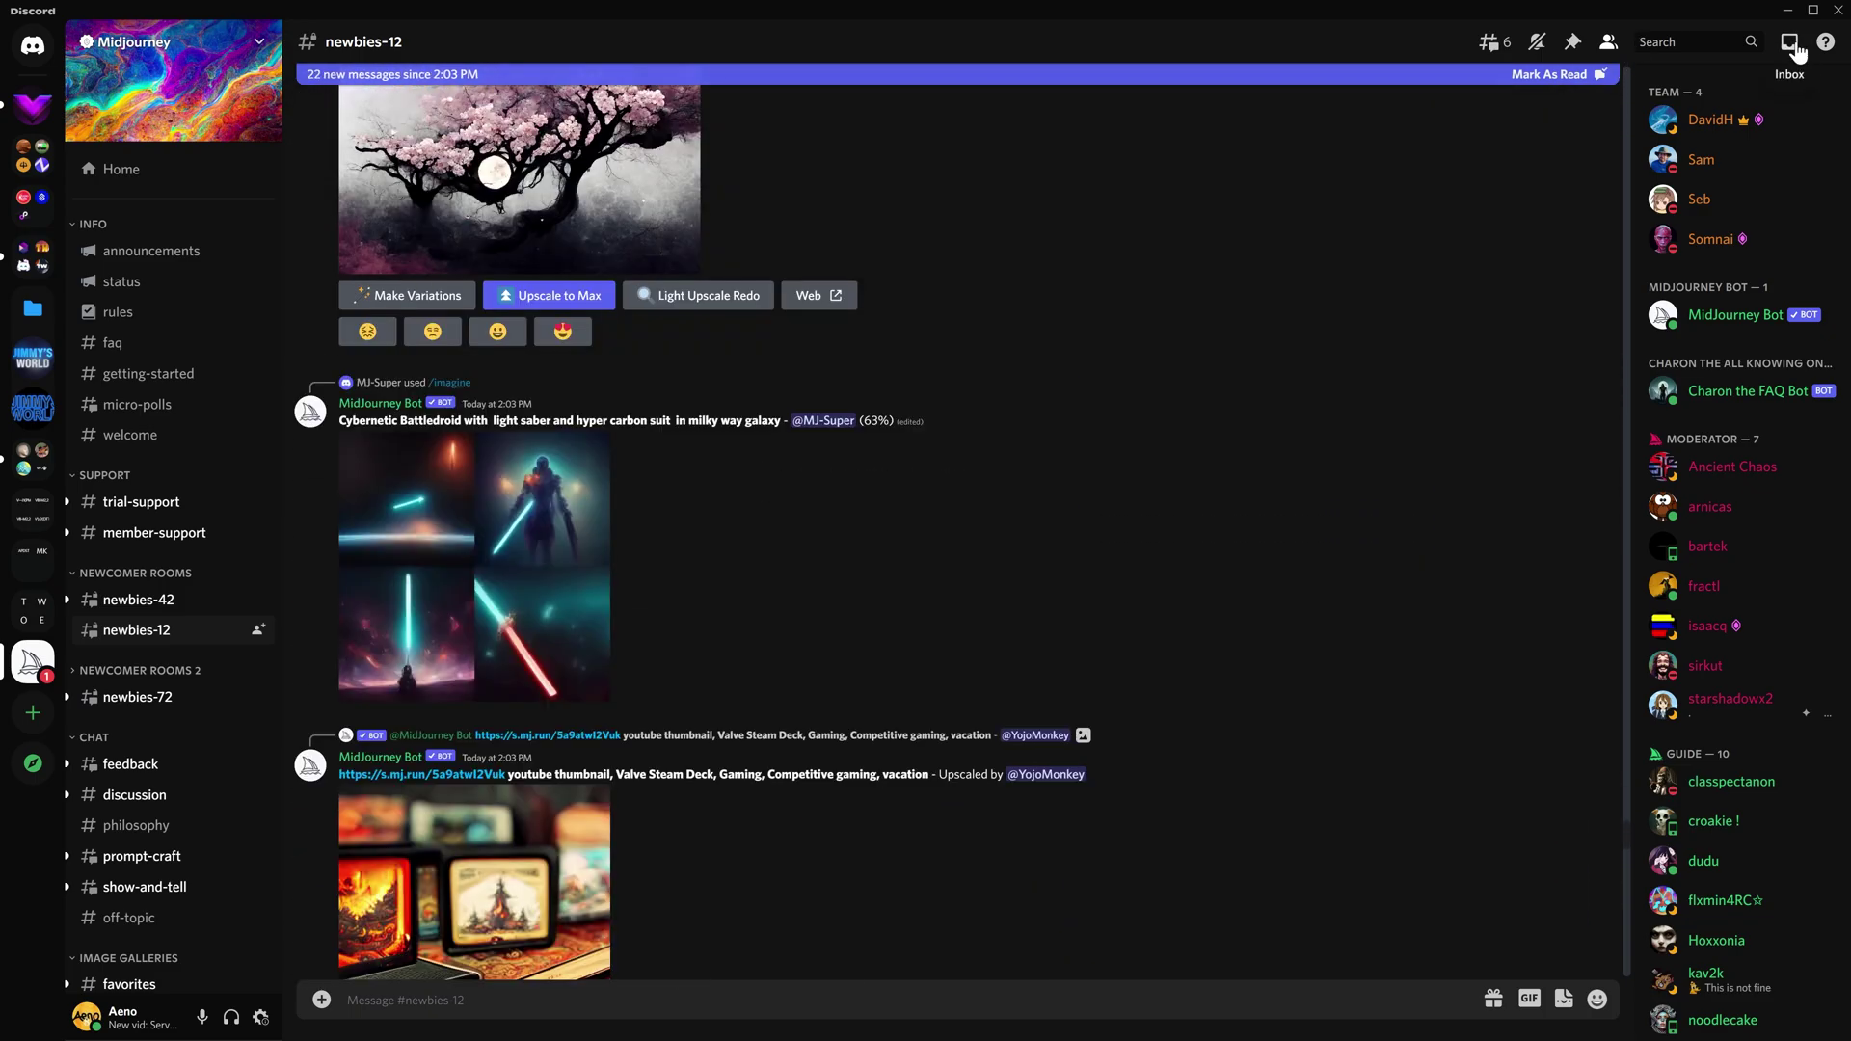
click(1790, 42)
click(1755, 196)
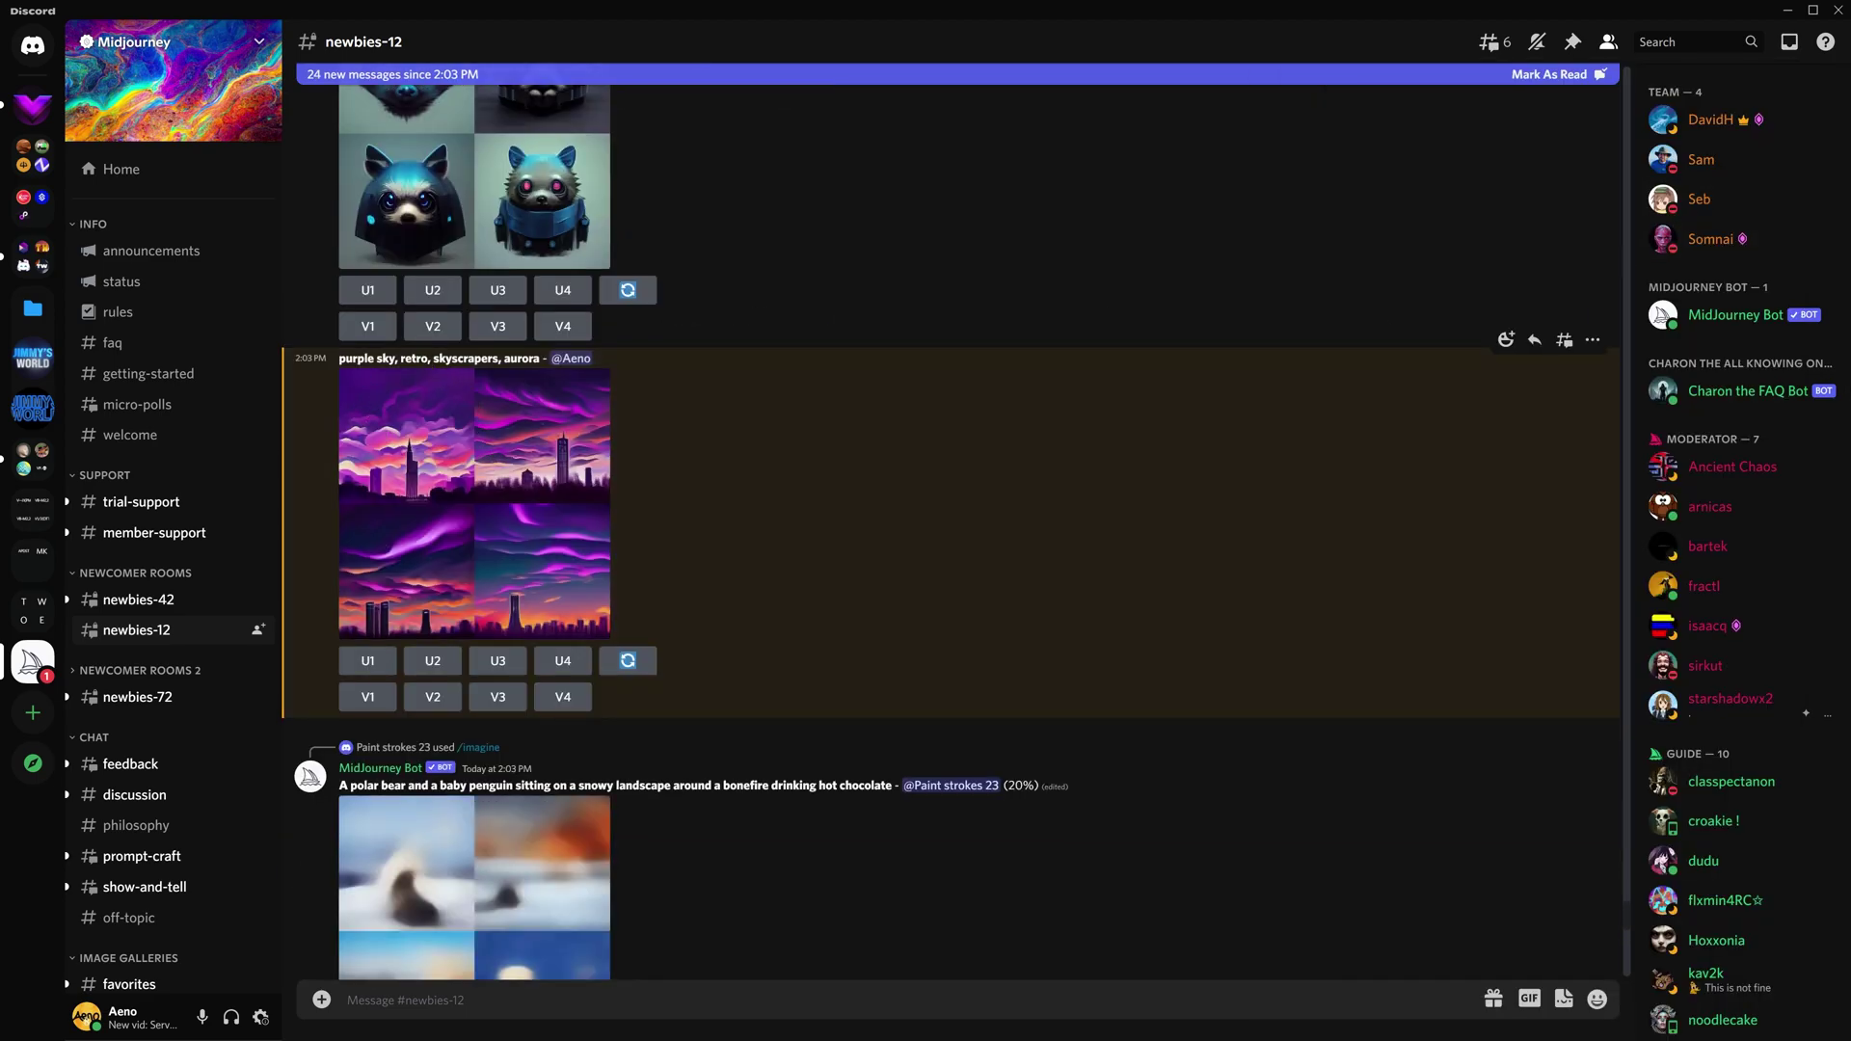
- Enlarge the purple sky image grid and compare its four images
click(485, 482)
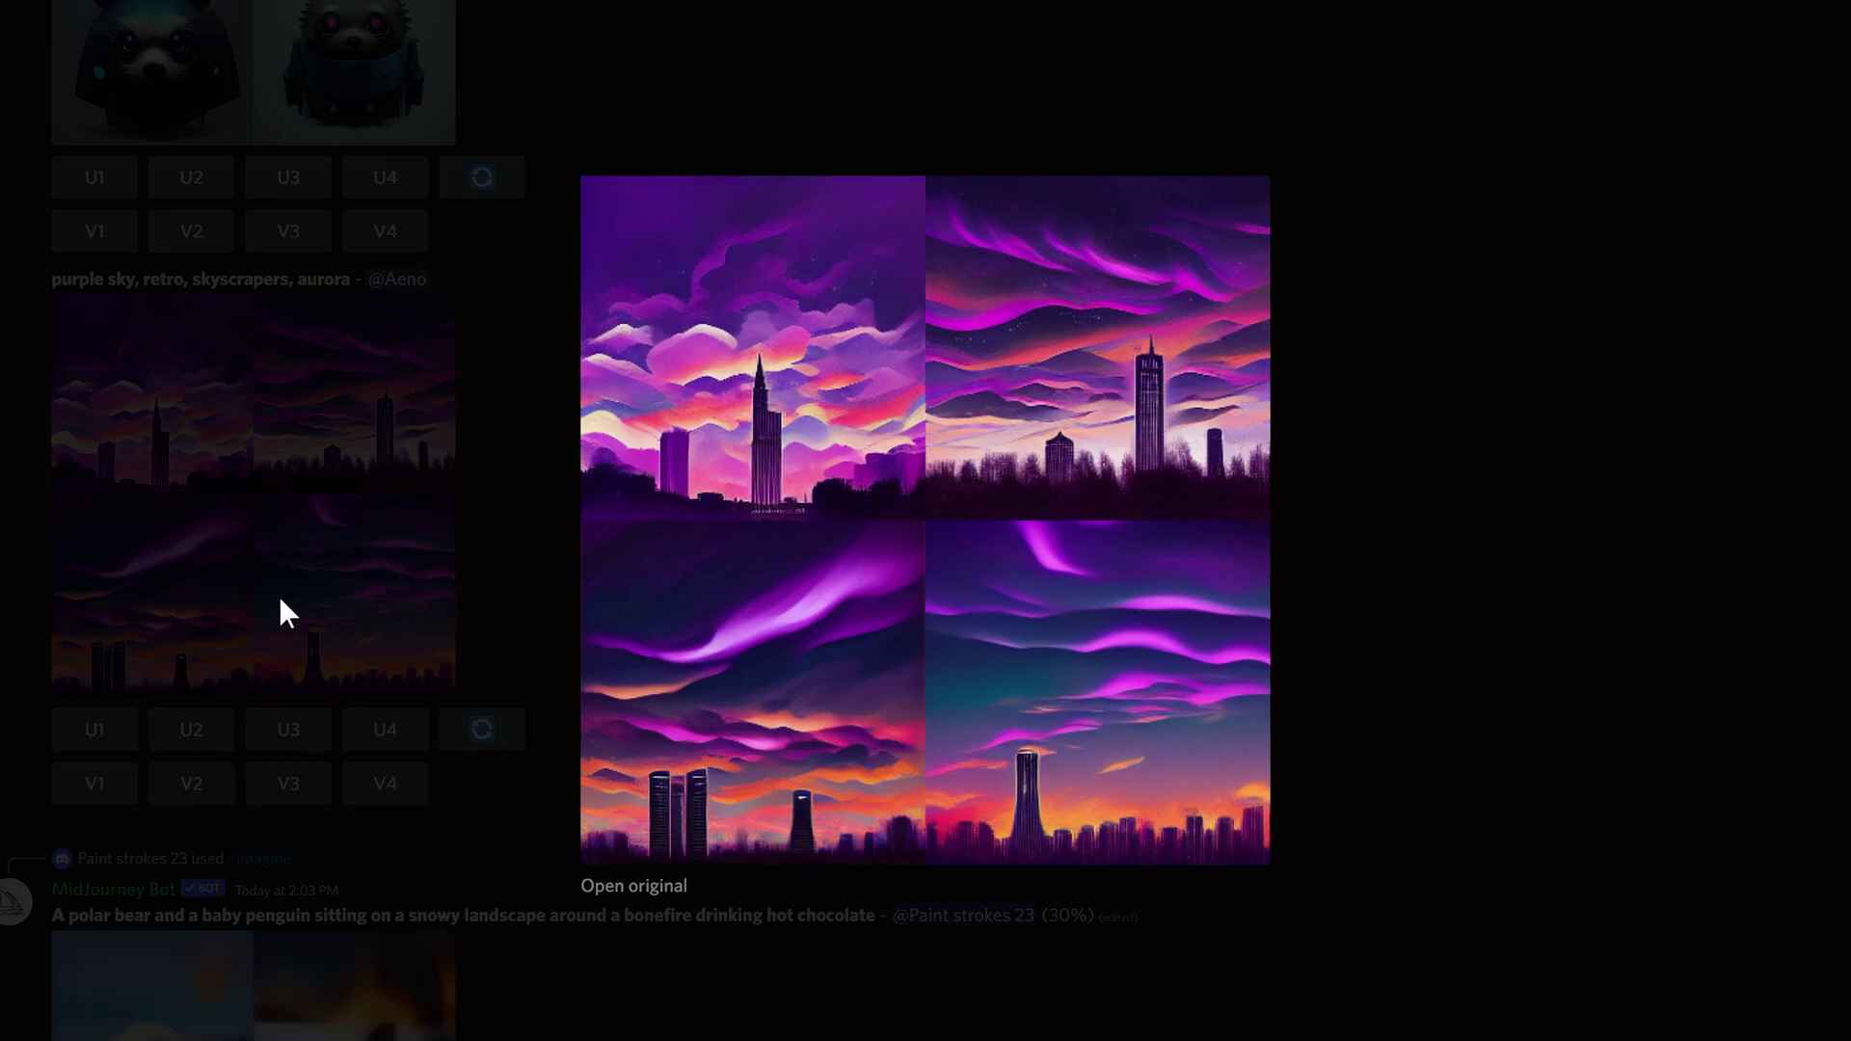
click(264, 502)
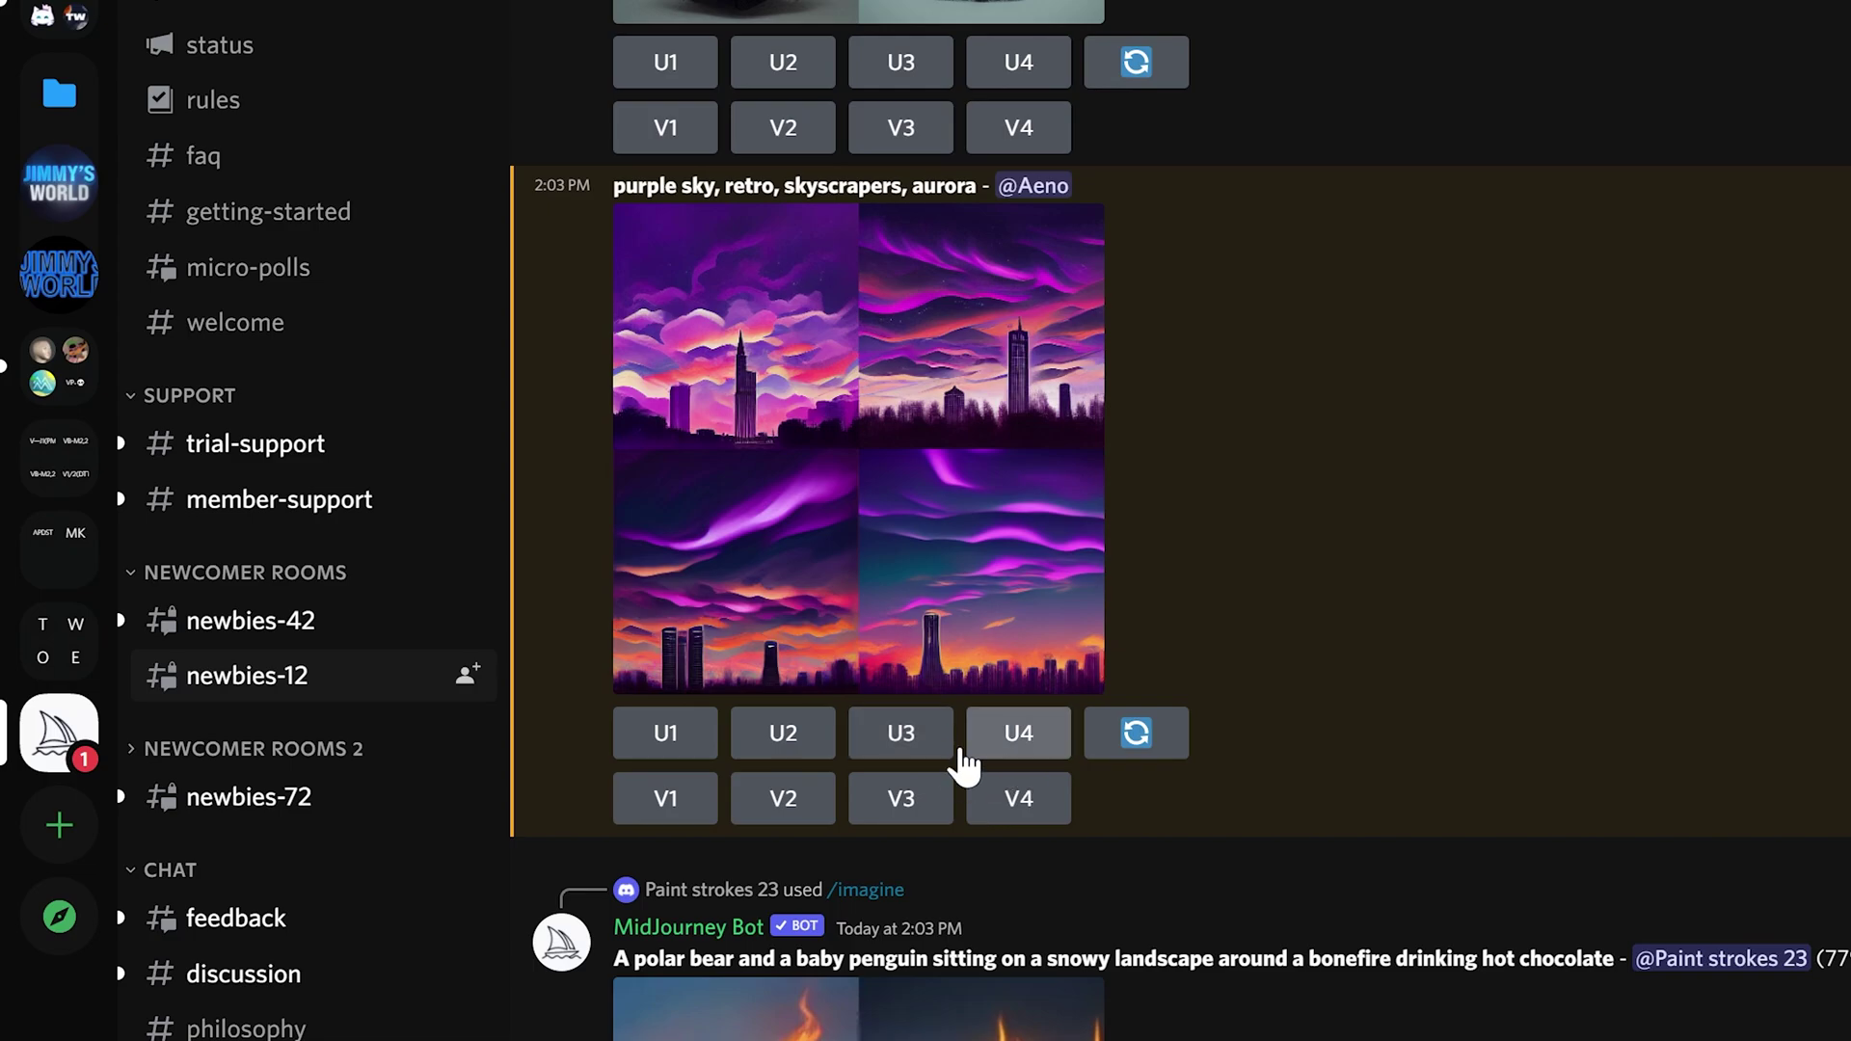
click(675, 665)
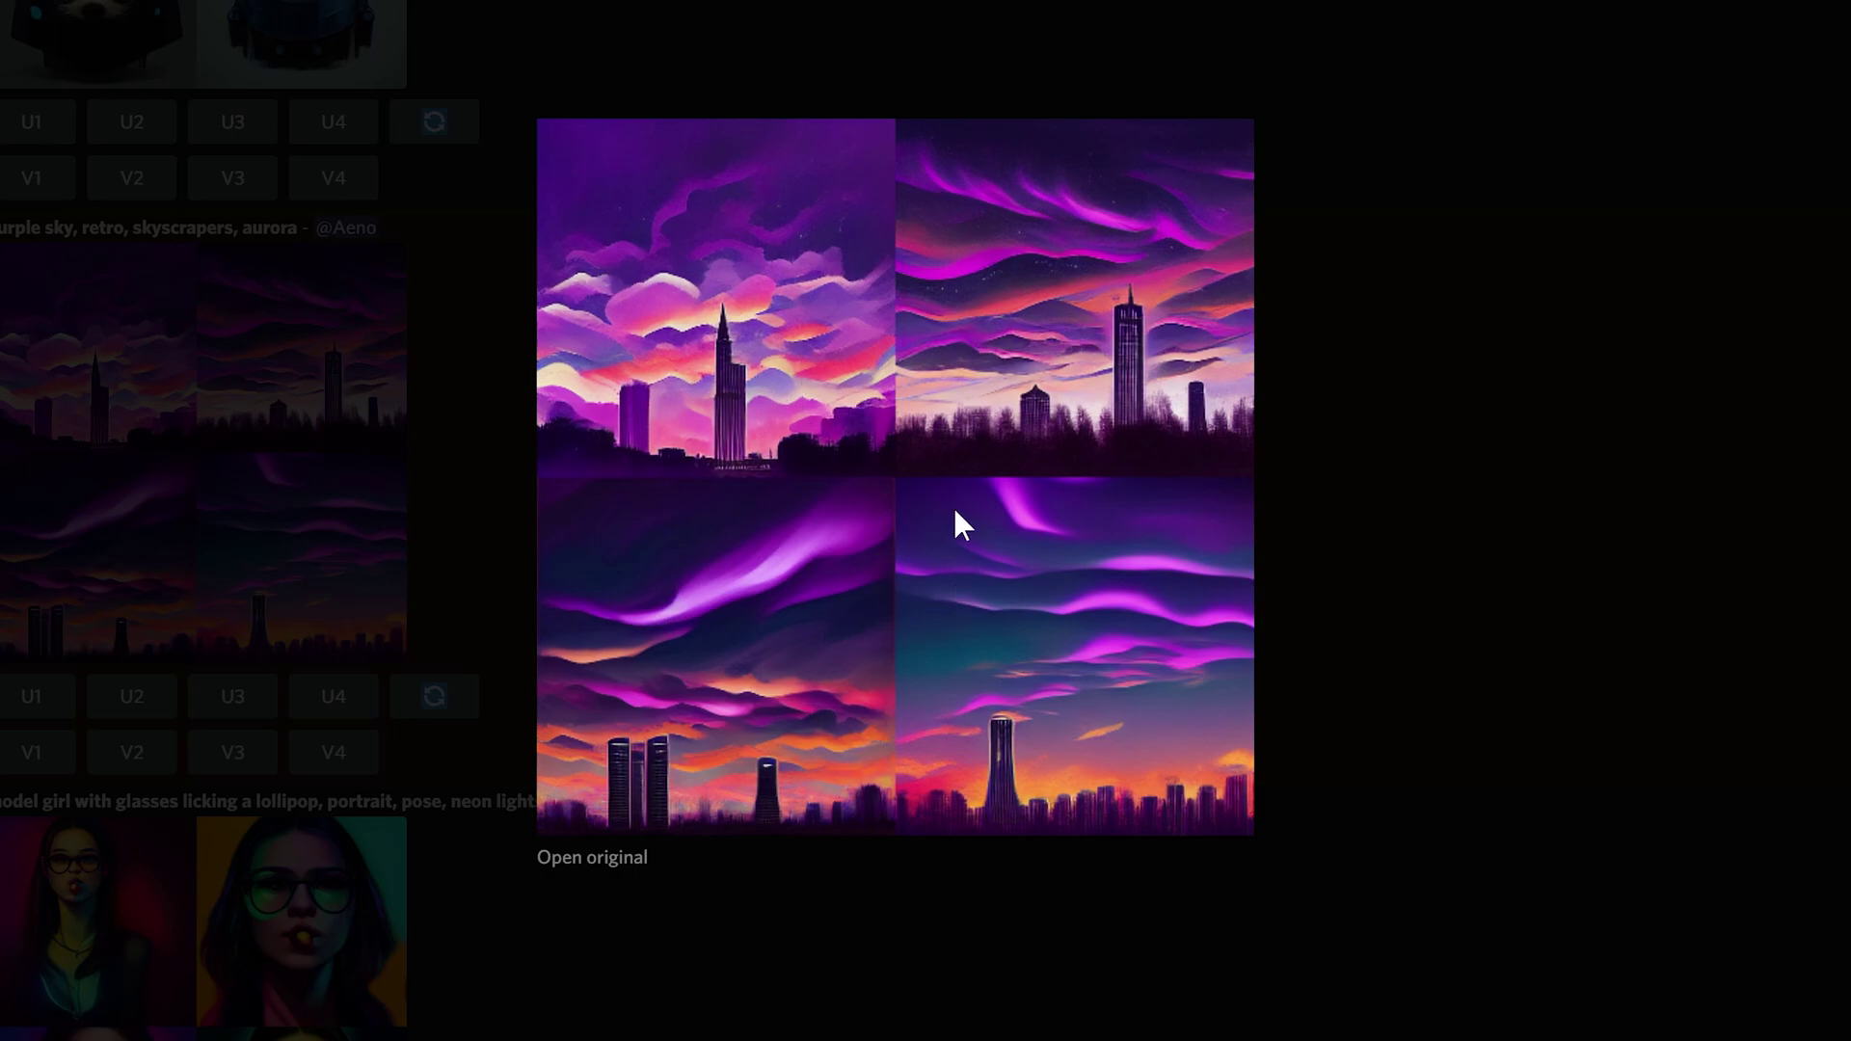
- Upscale the first image of the purple sky grid and open the finished job's result
click(29, 690)
click(29, 690)
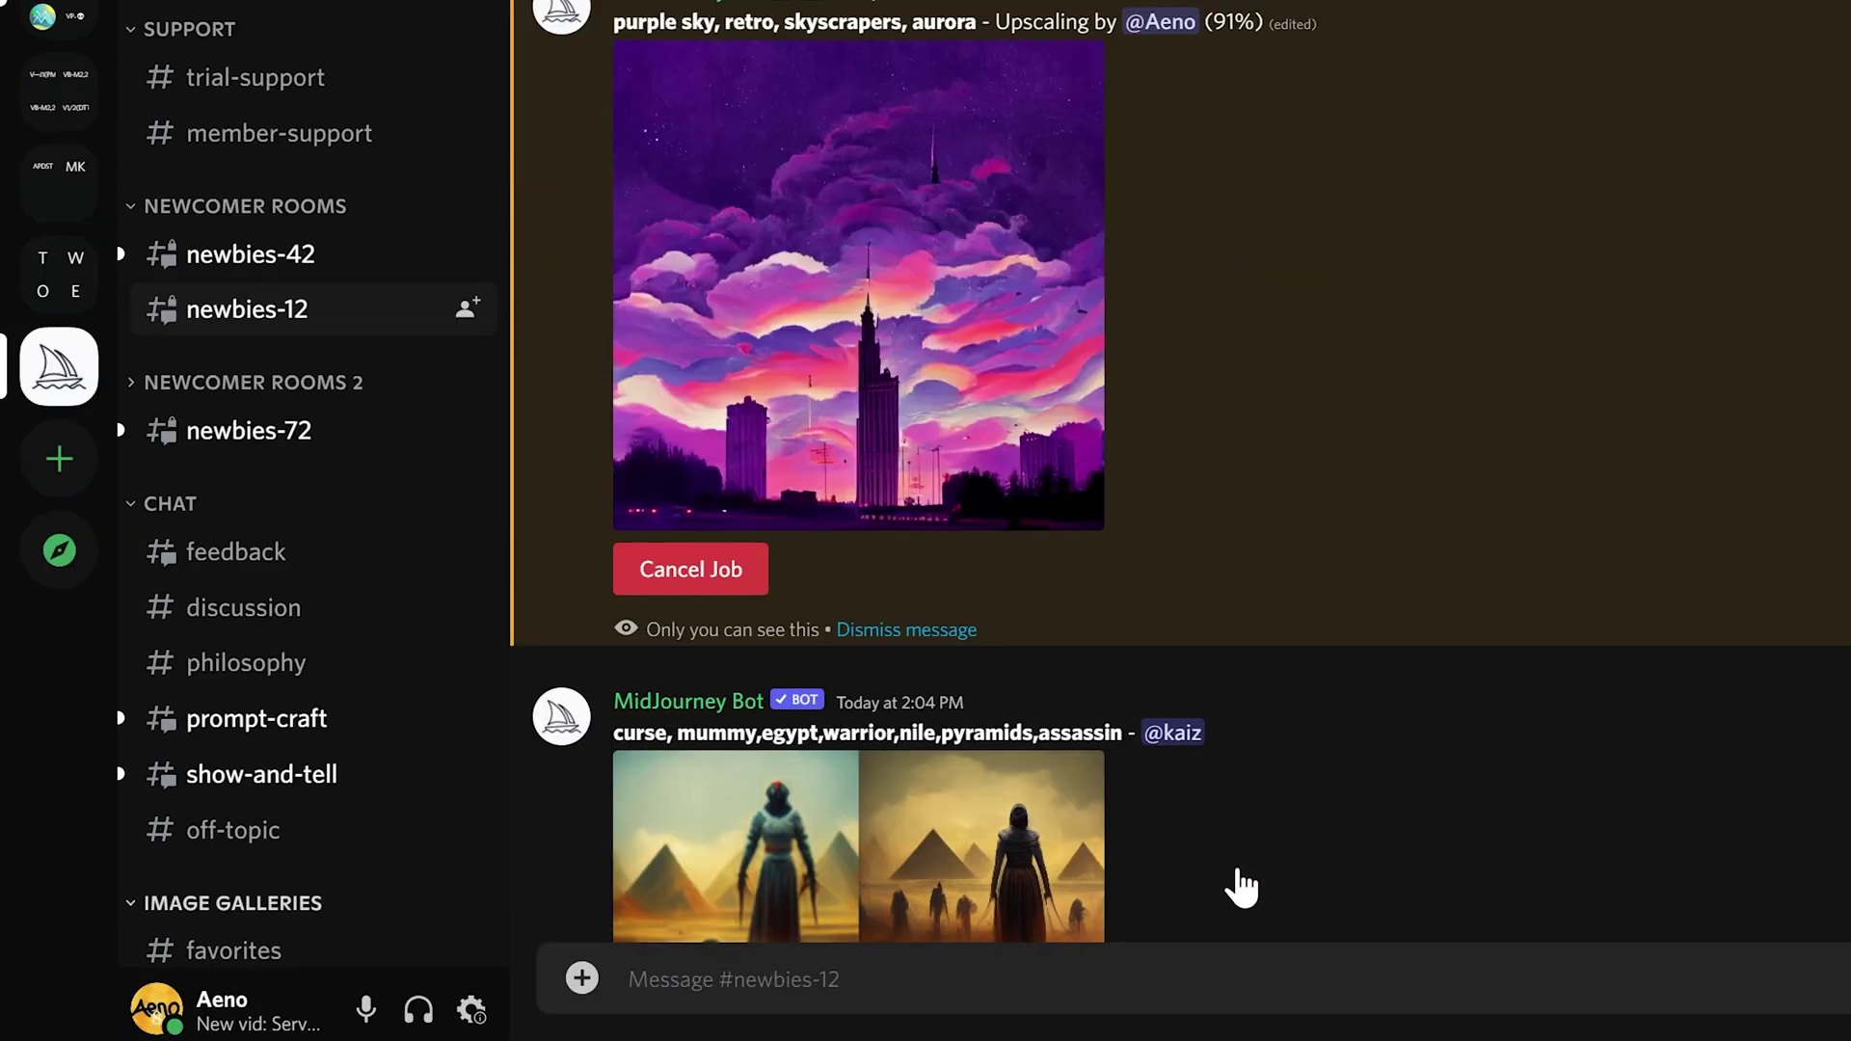
click(1109, 878)
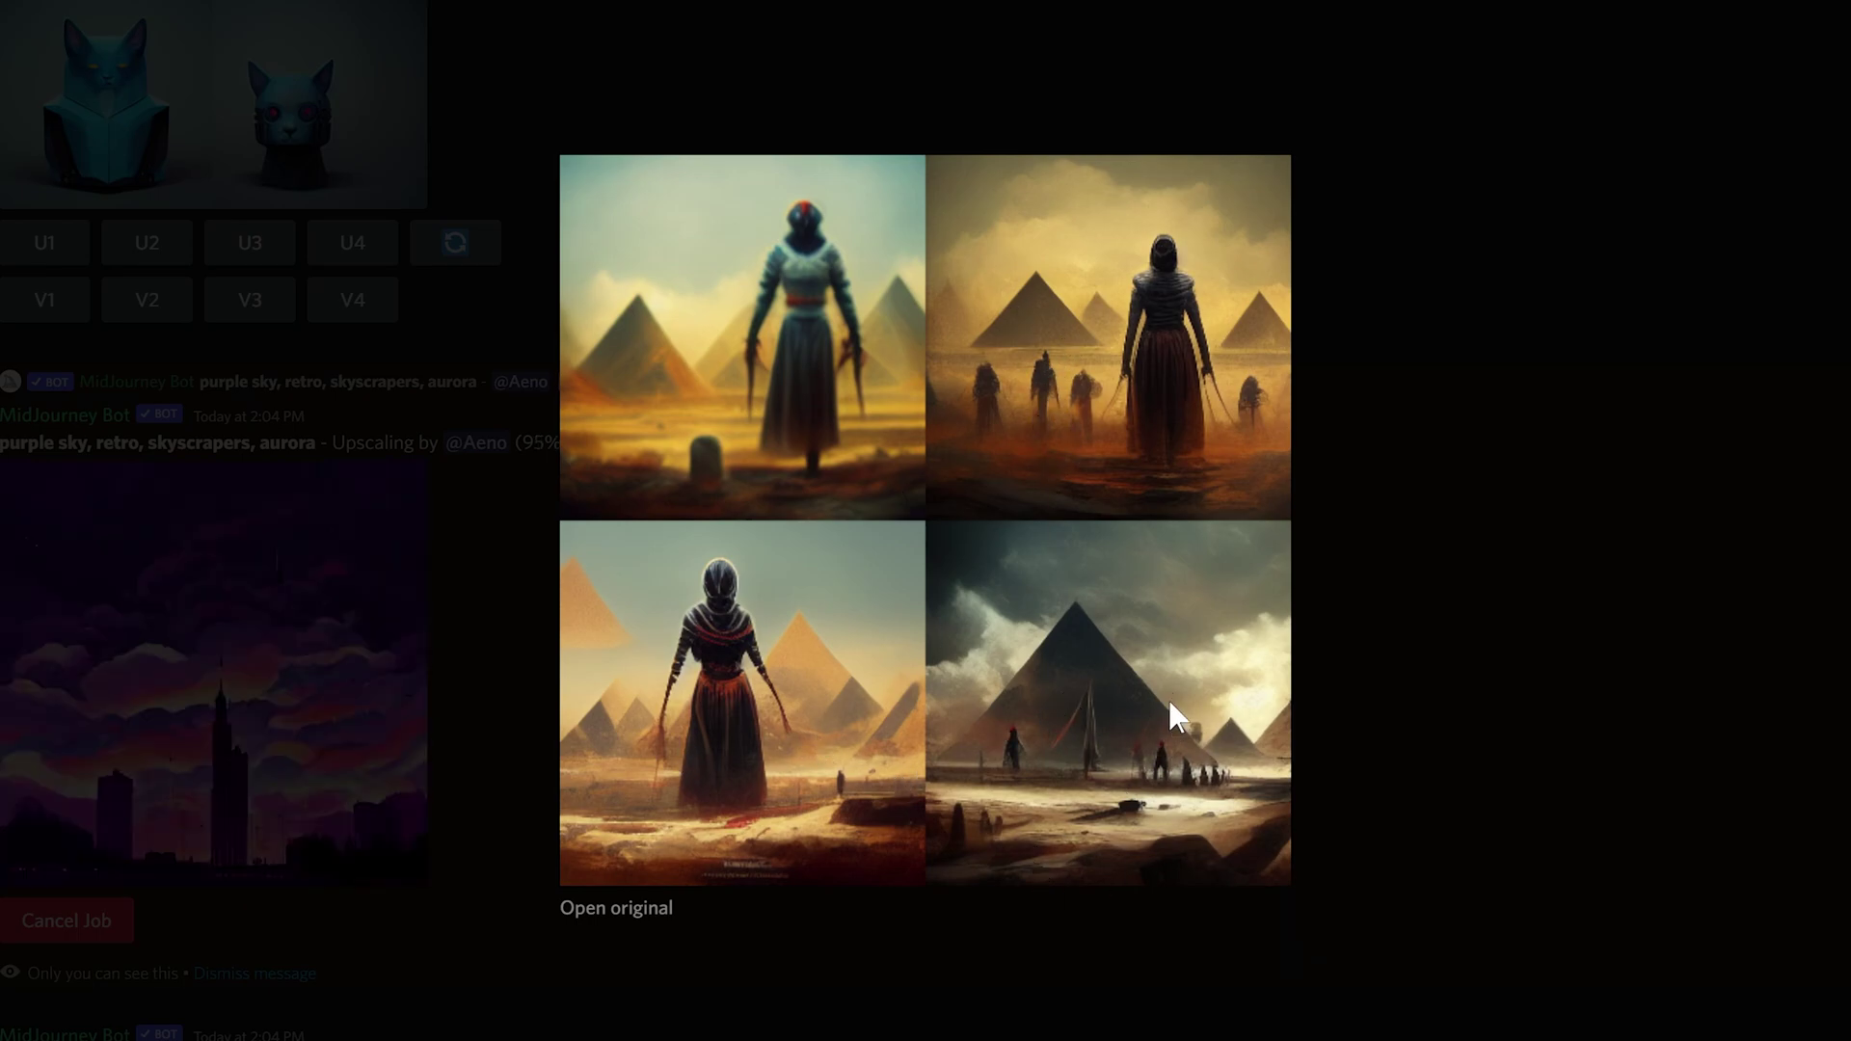
click(1318, 697)
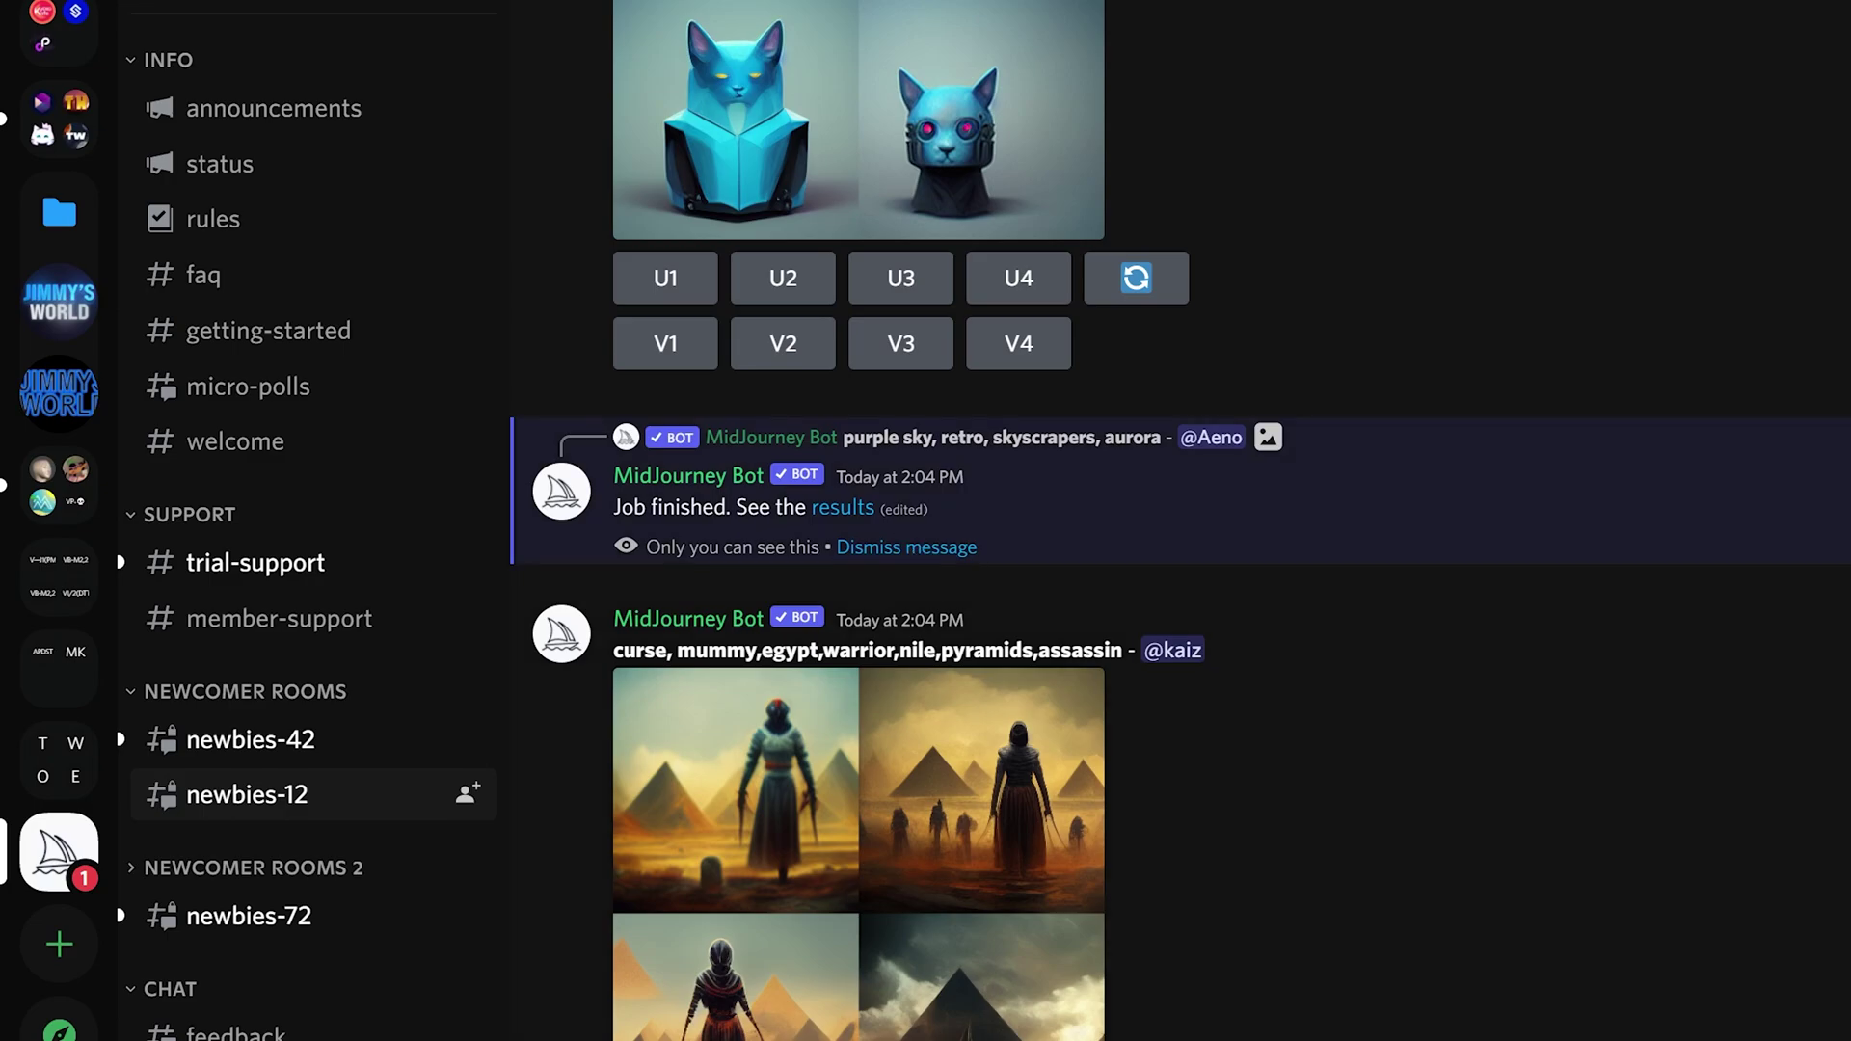
click(842, 527)
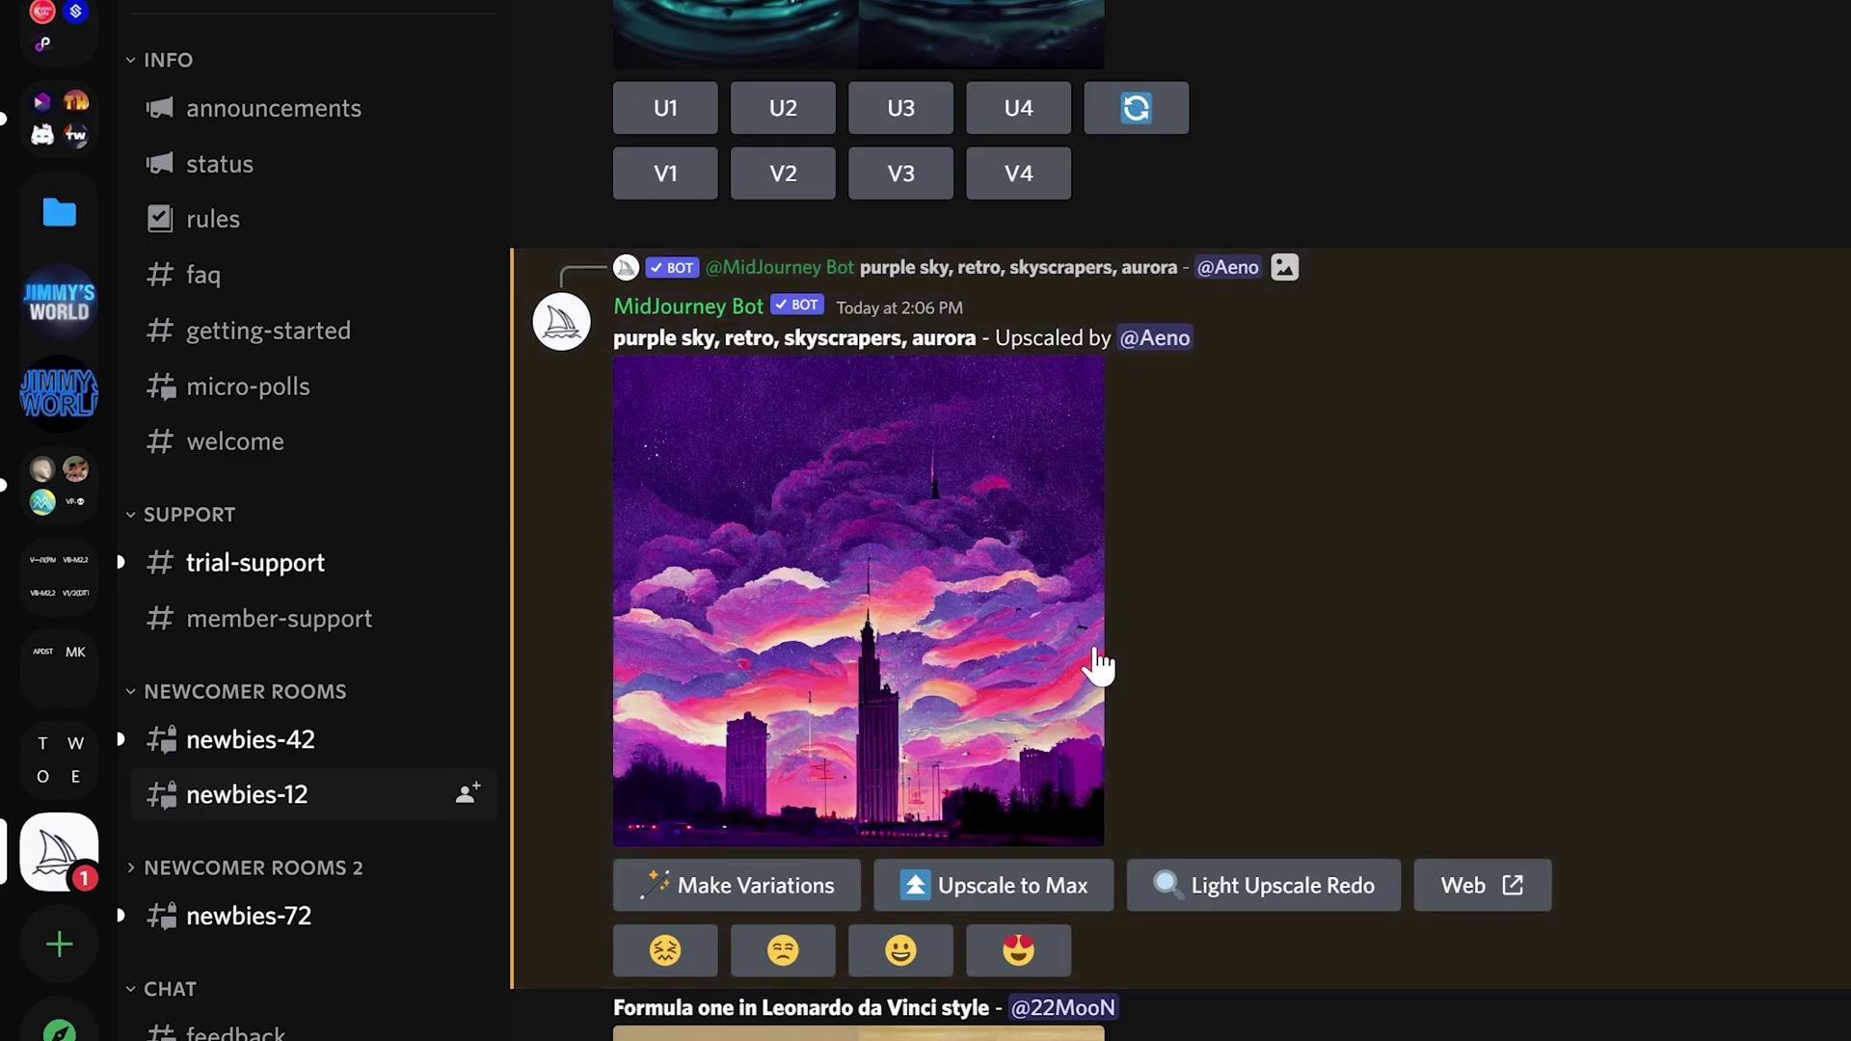
- View the upscaled purple sky skyscraper image and upscale it to the maximum size
click(982, 661)
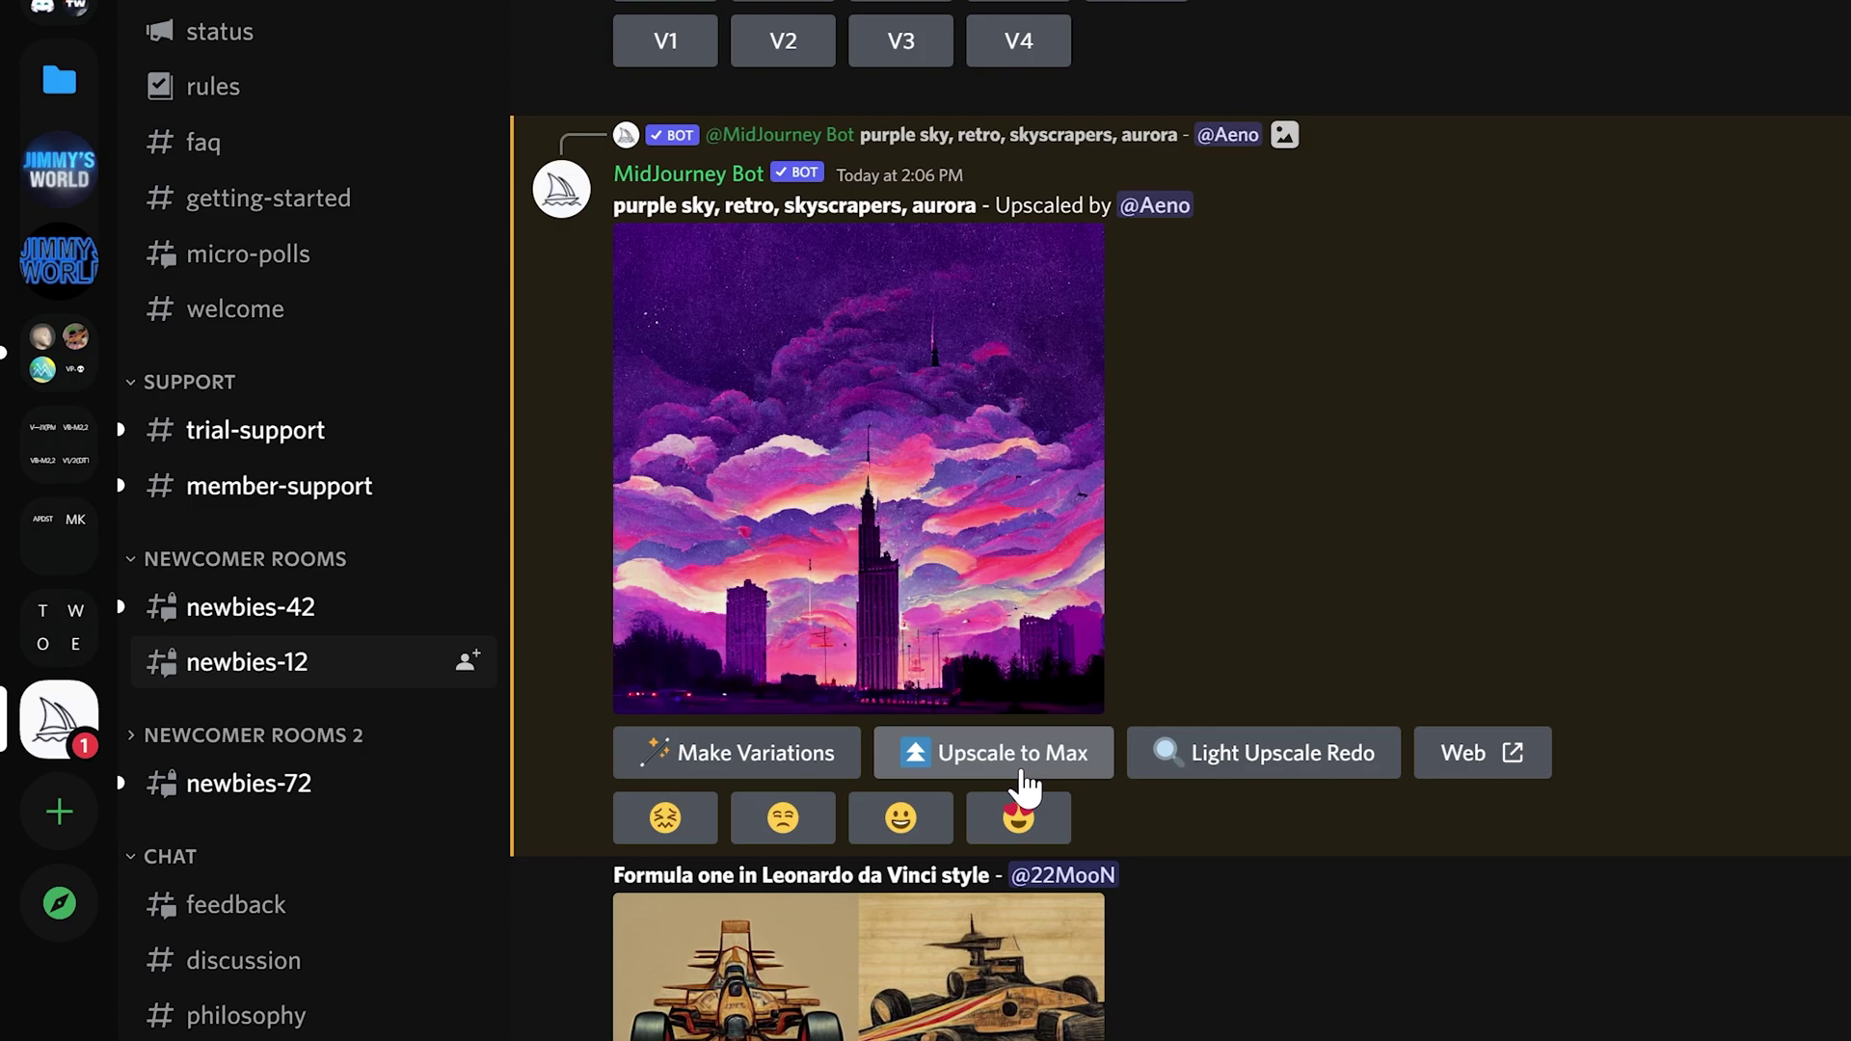
click(953, 761)
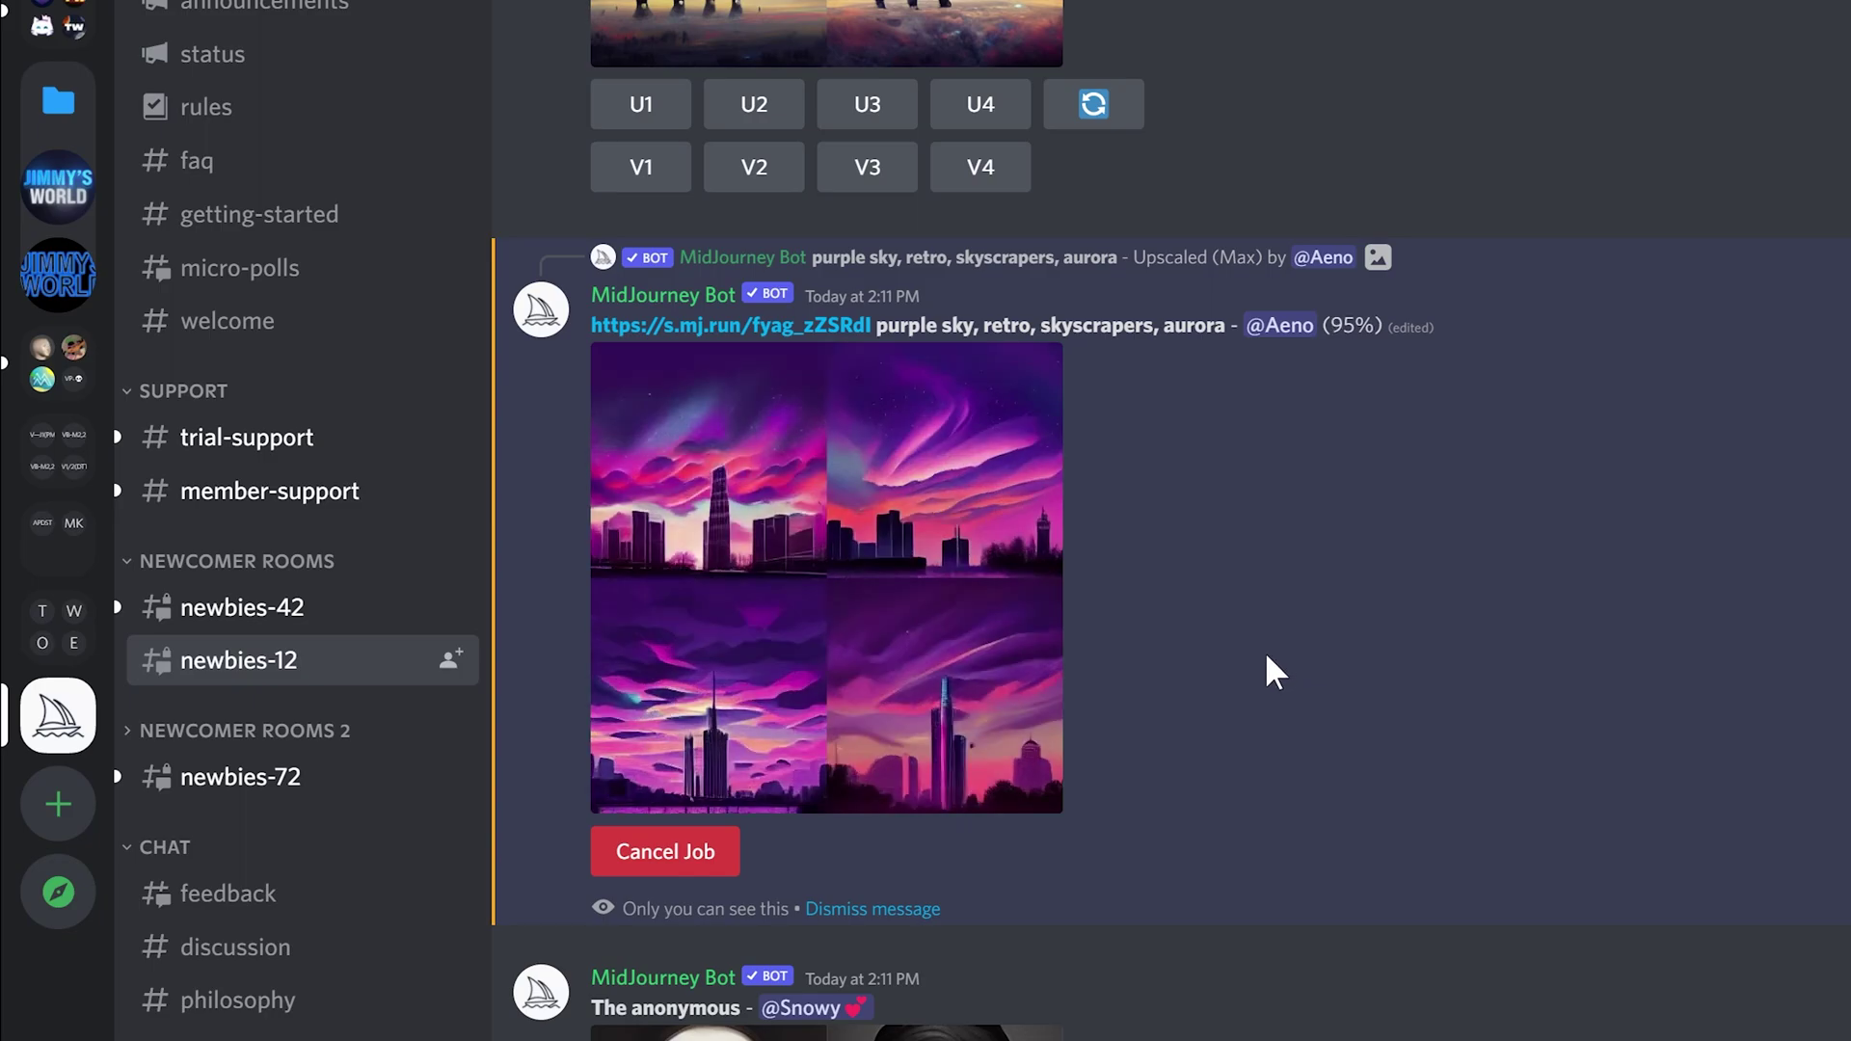
- Enlarge the original purple sky grid and the grid of variations made from the max upscale to compare their images
click(922, 602)
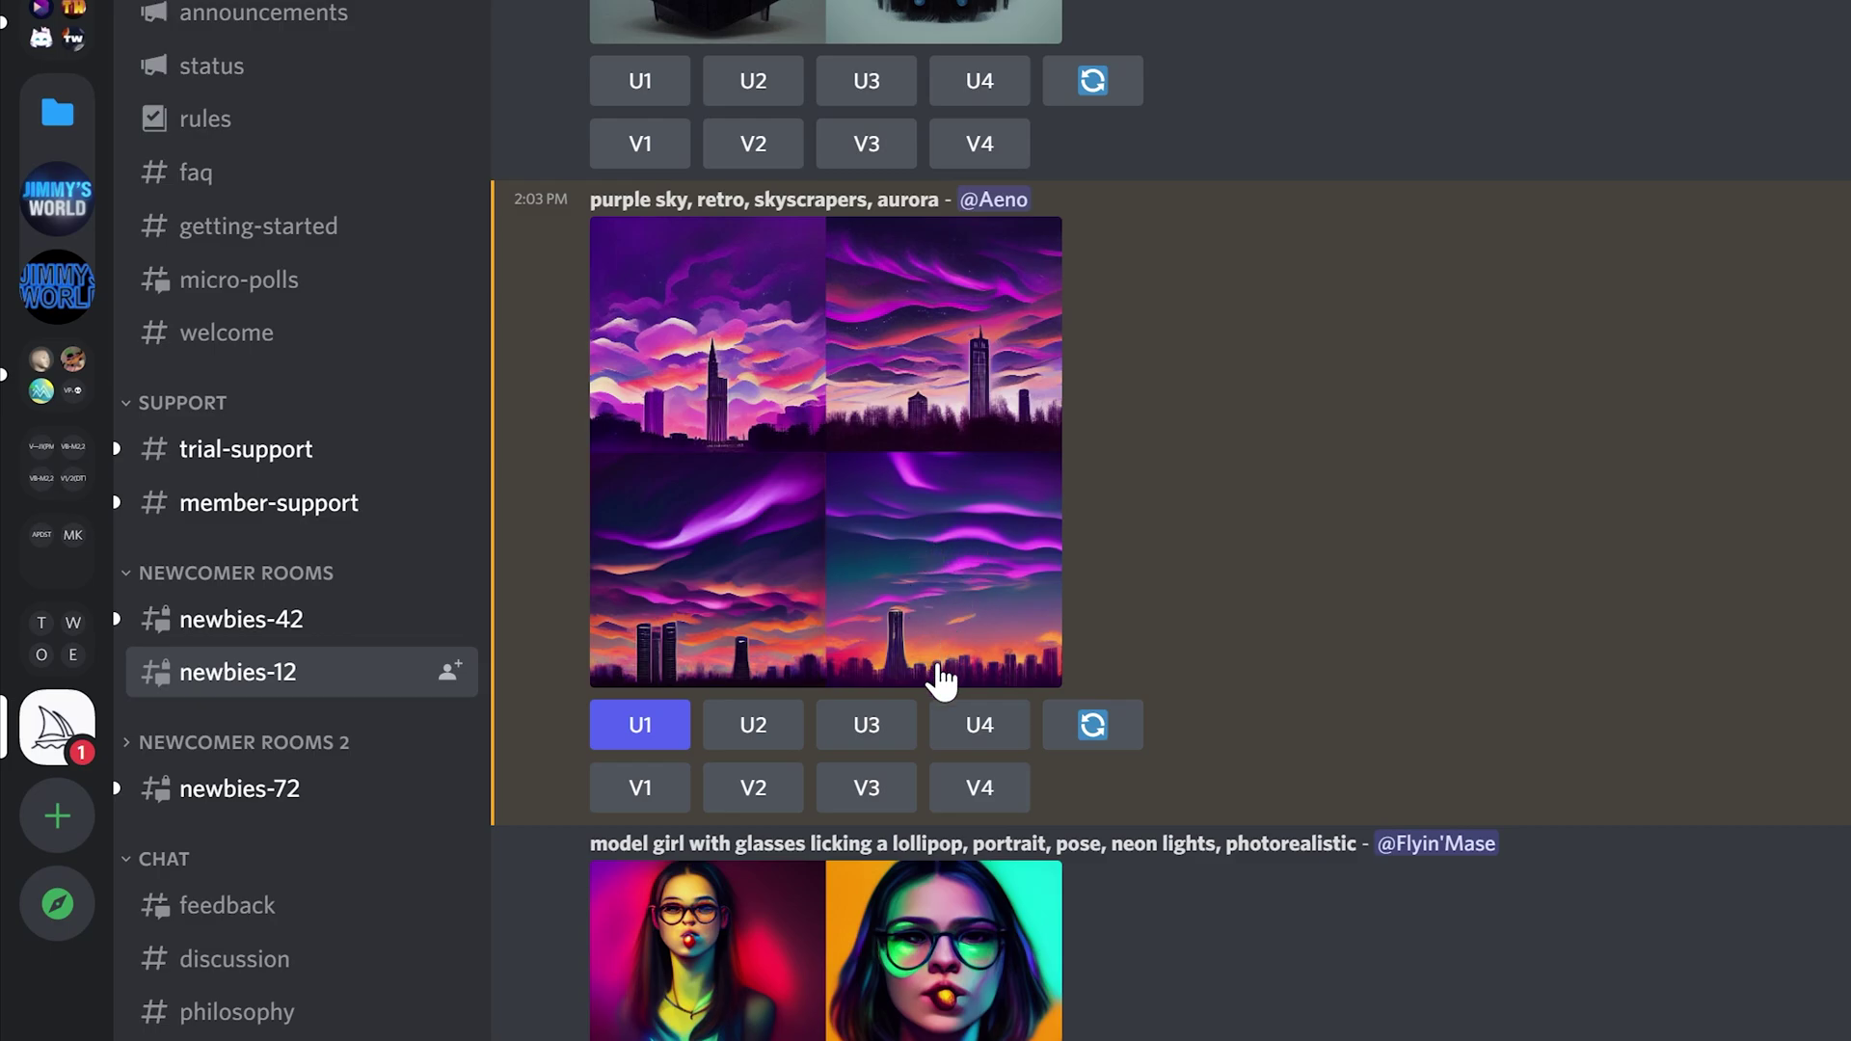
click(901, 554)
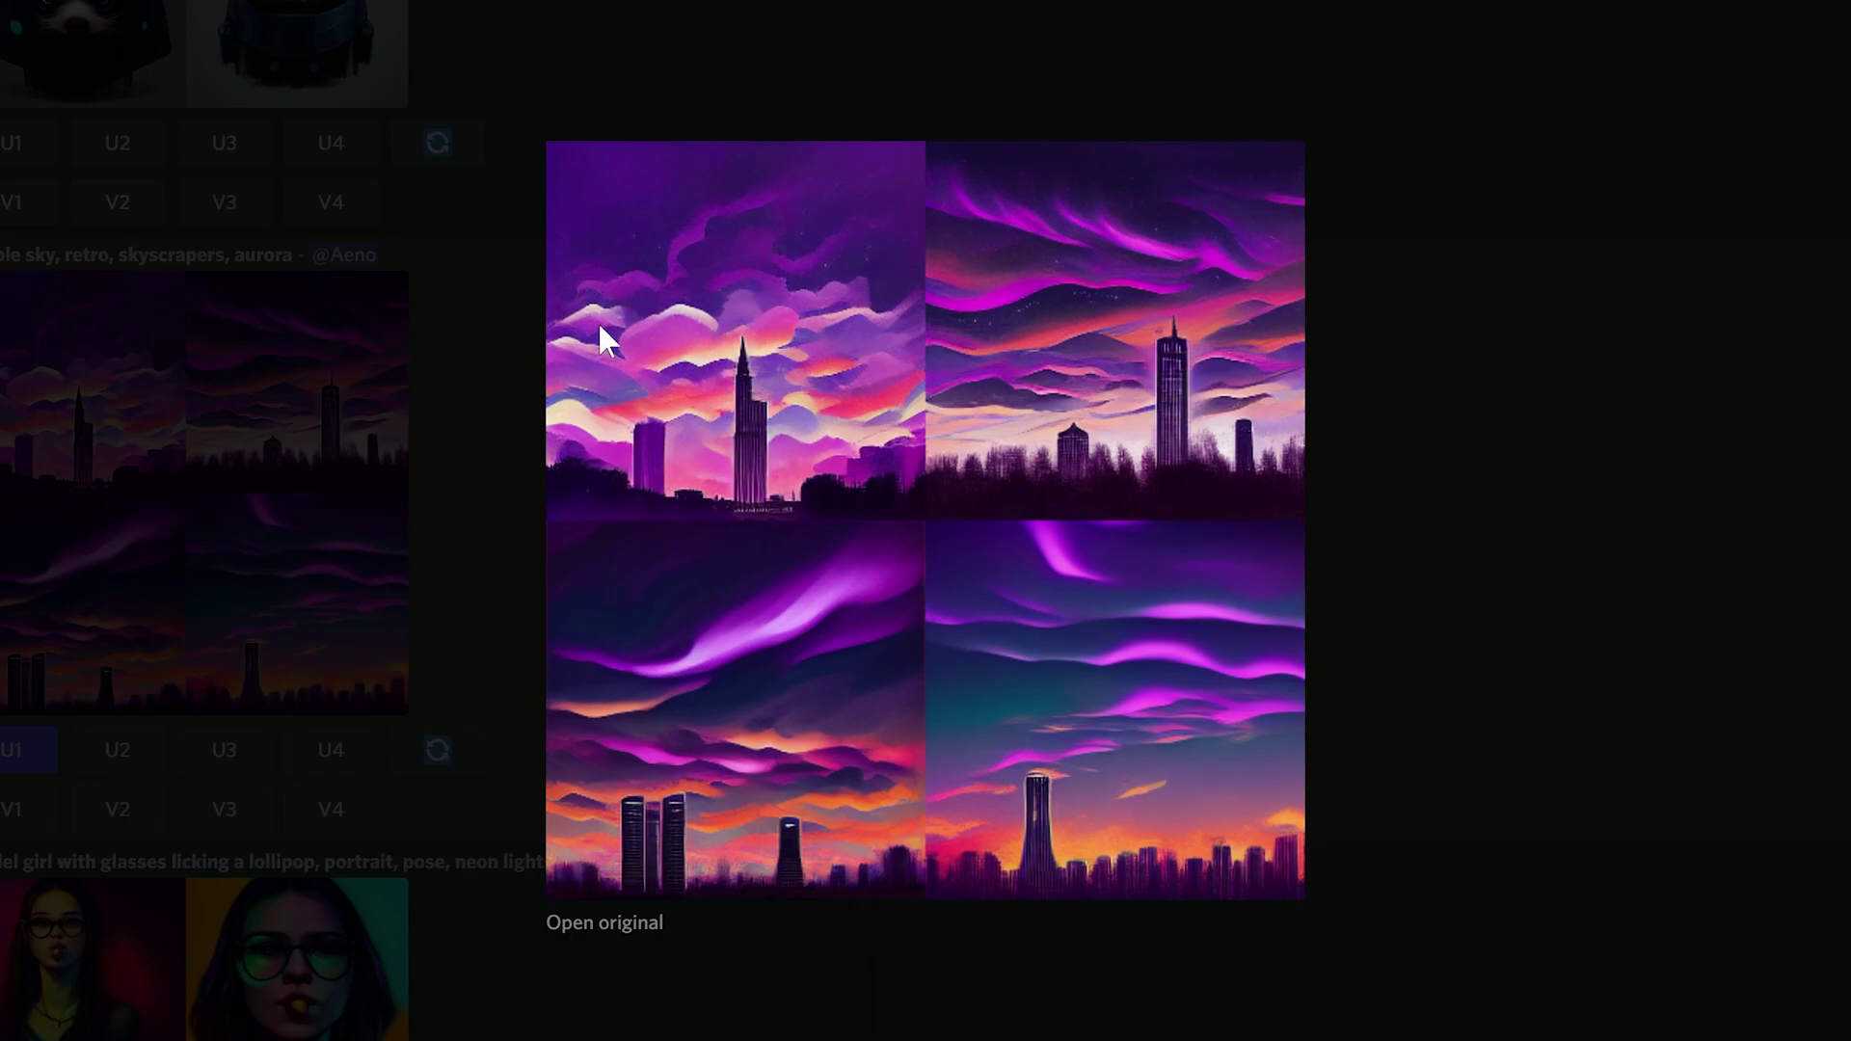
click(70, 620)
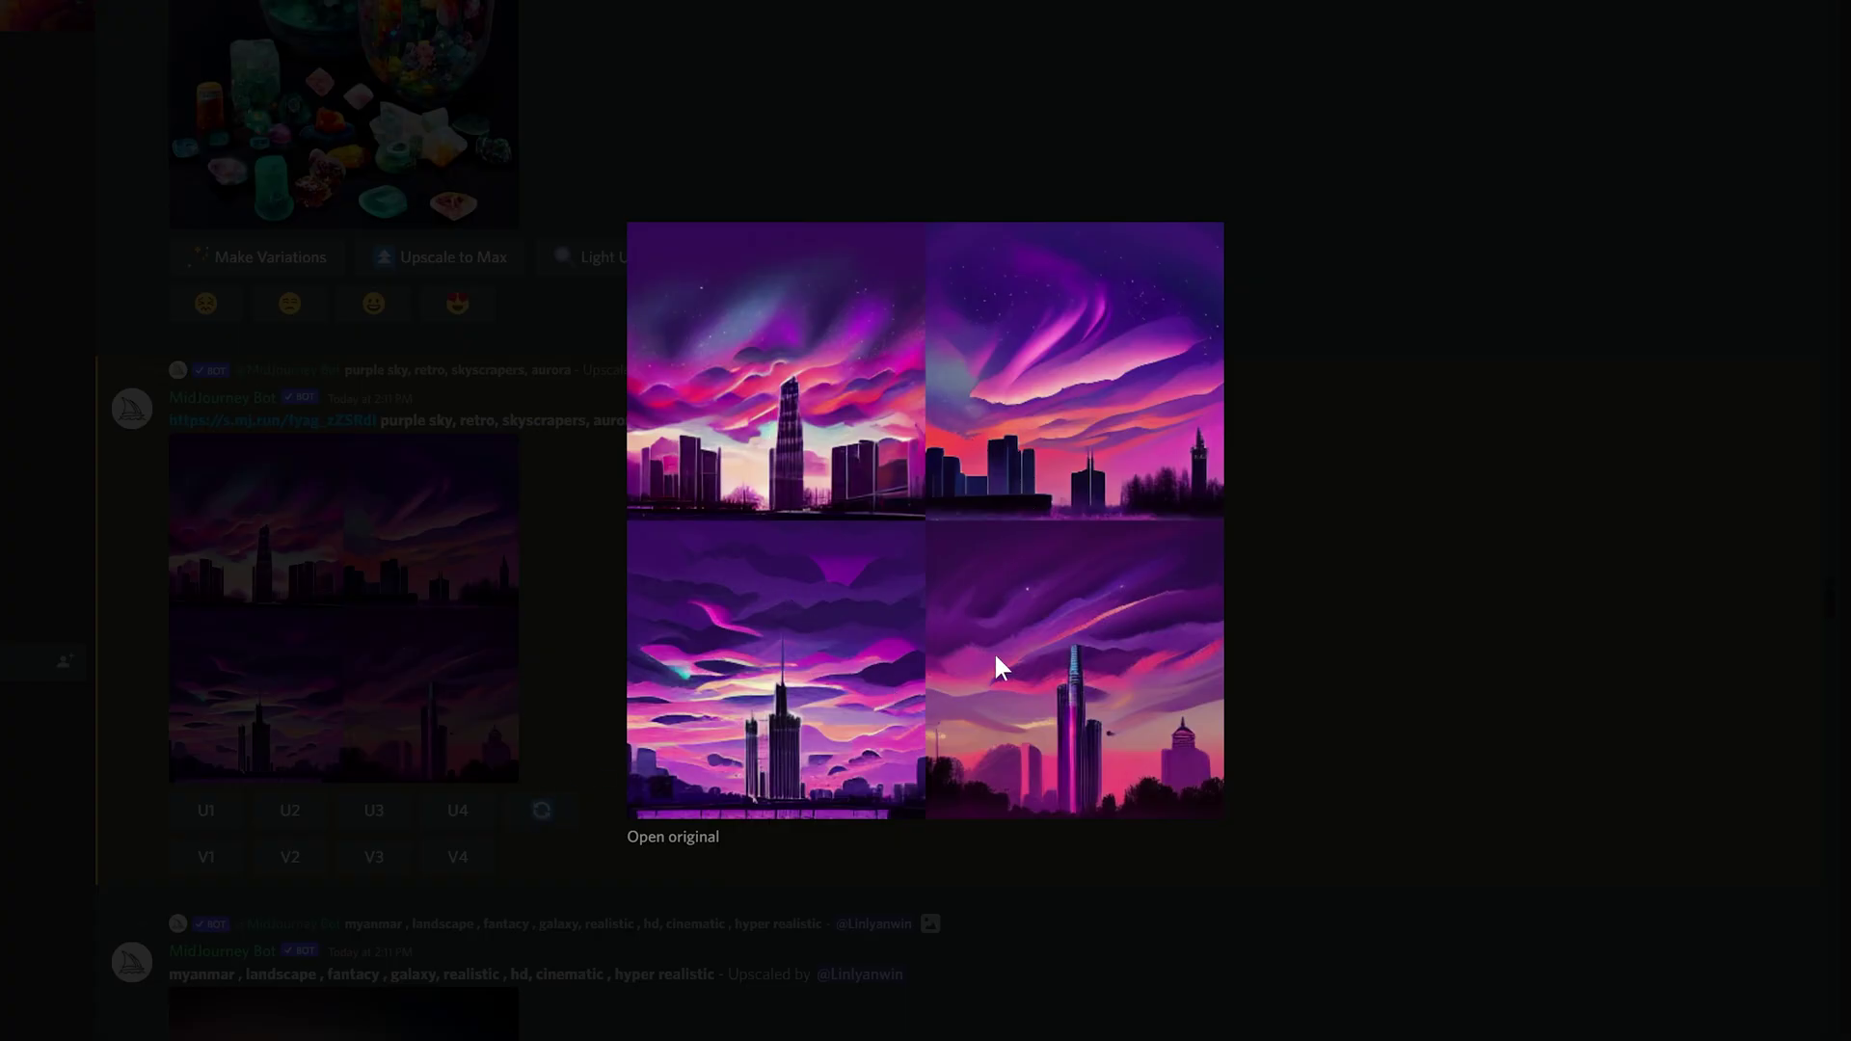
click(111, 646)
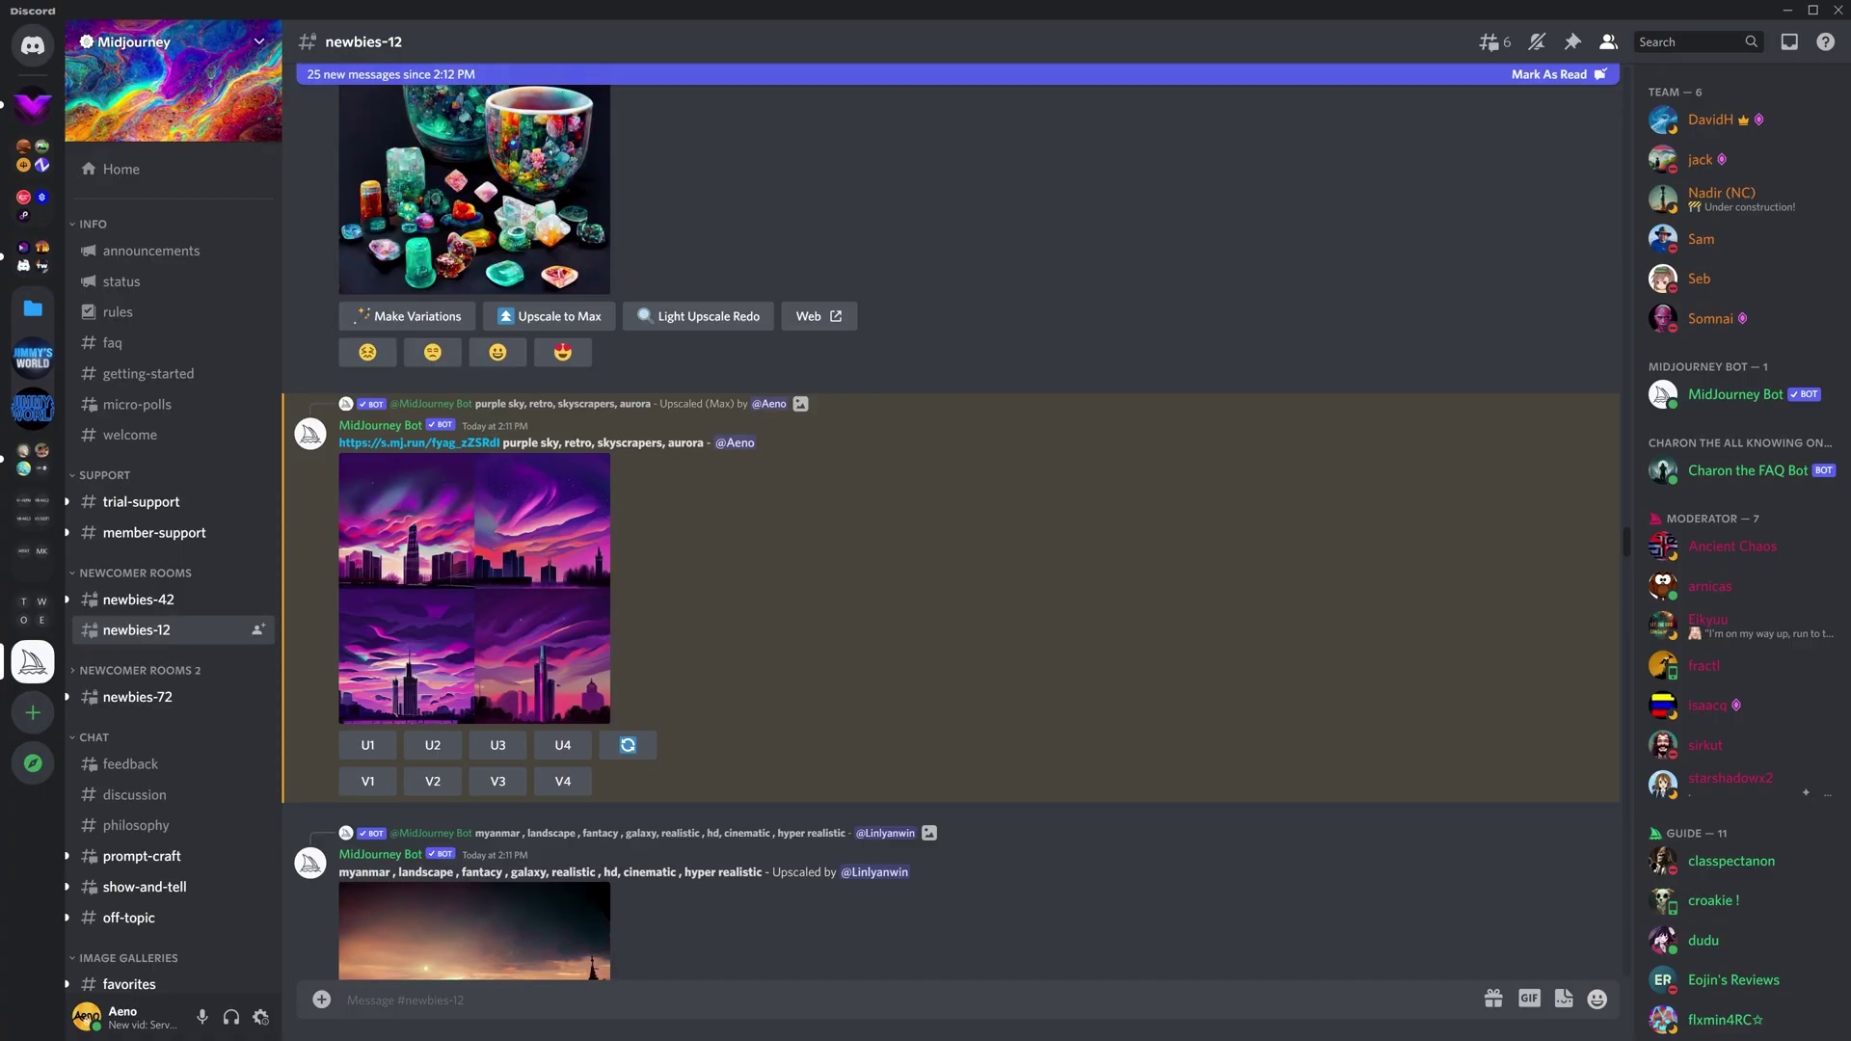